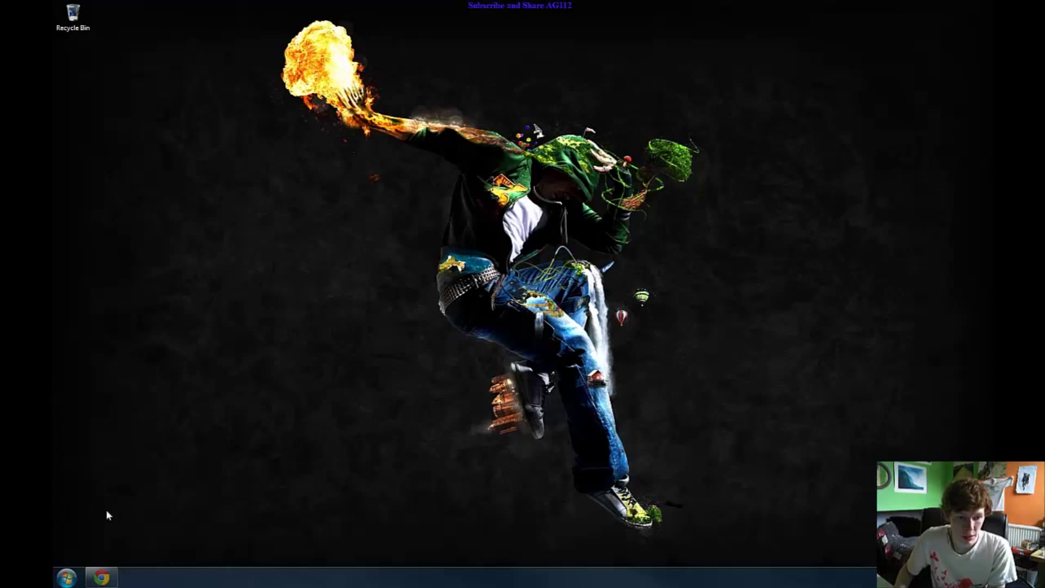
# Step: Start the free Malwarebytes download, then look over the CCleaner page's heading and description
pyautogui.click(114, 575)
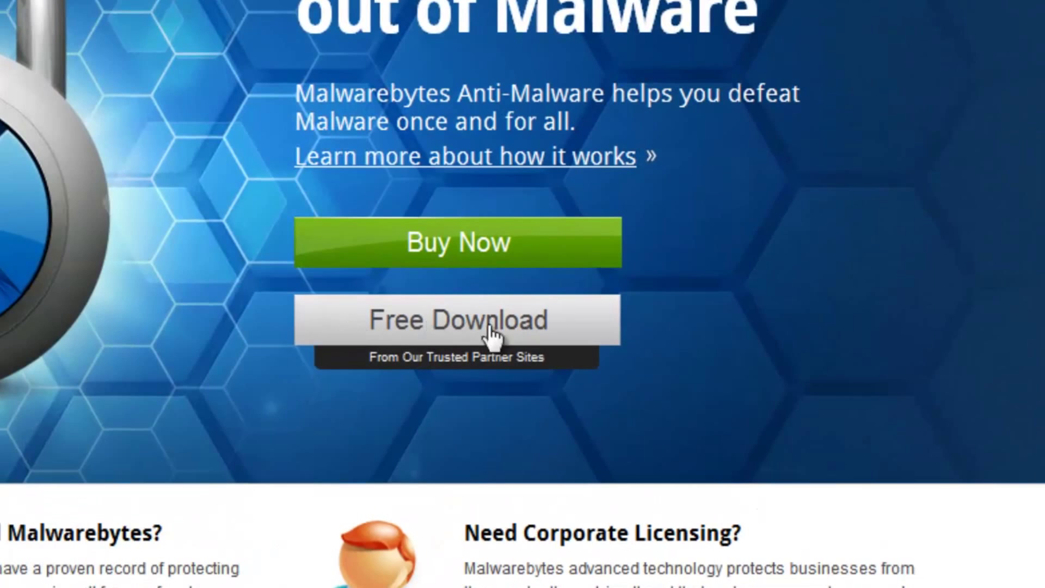
pyautogui.click(533, 321)
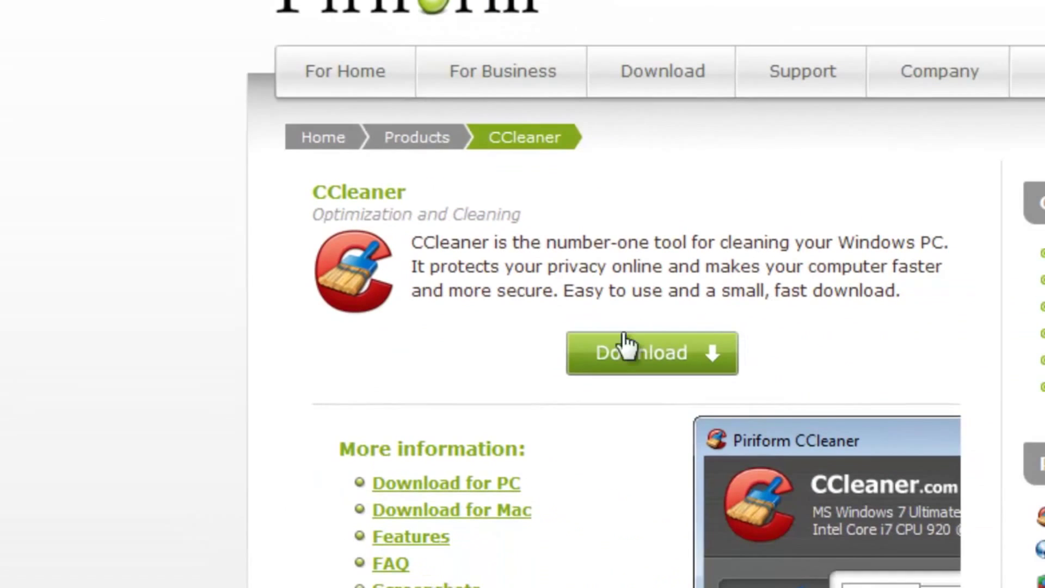
pyautogui.moveTo(314, 191); pyautogui.dragTo(662, 268)
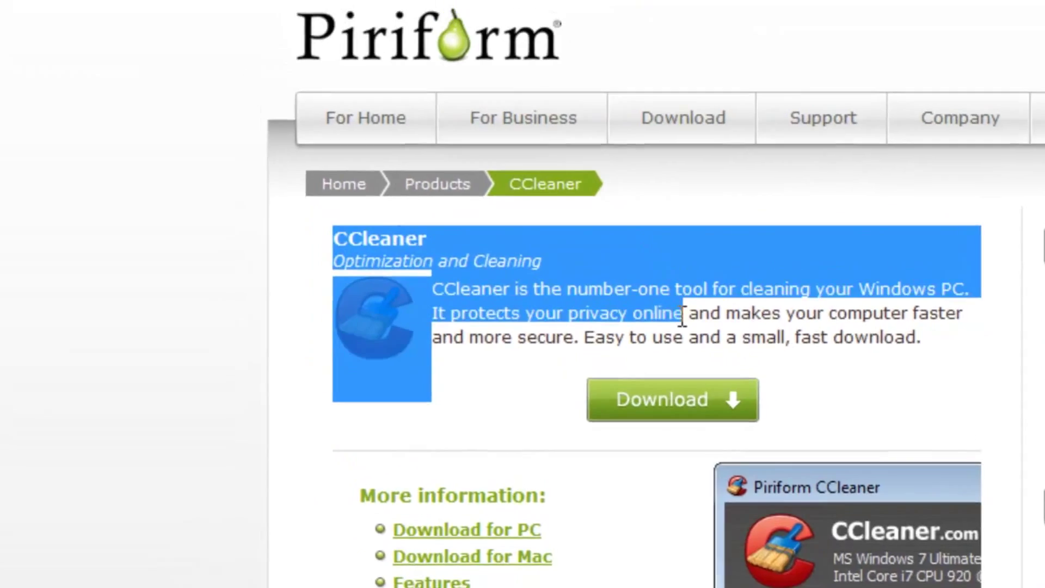
# Step: Open Avira's download center, read the Avira Free Antivirus description, then open the Start menu
pyautogui.click(438, 49)
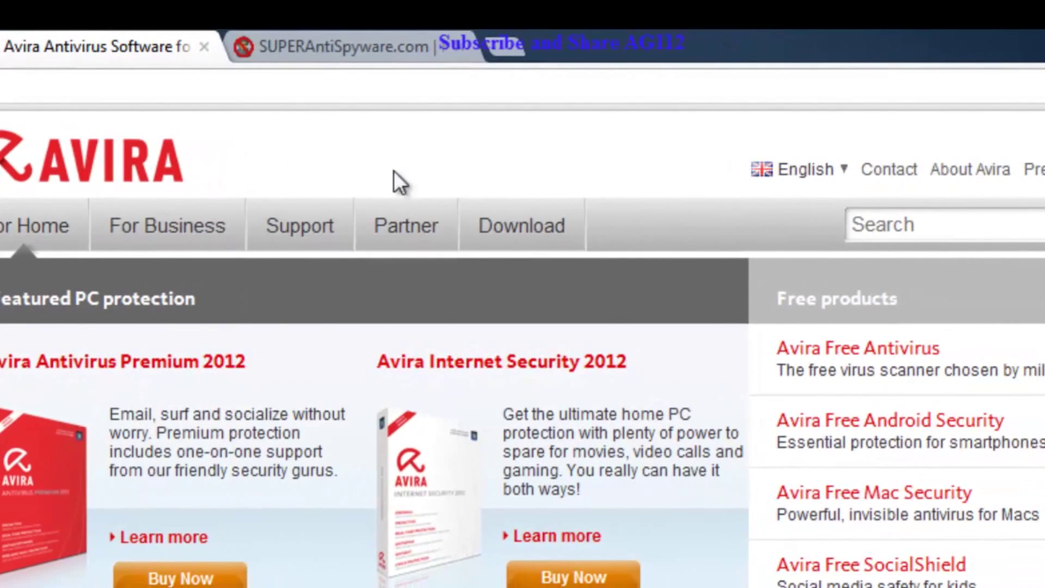
pyautogui.moveTo(513, 240)
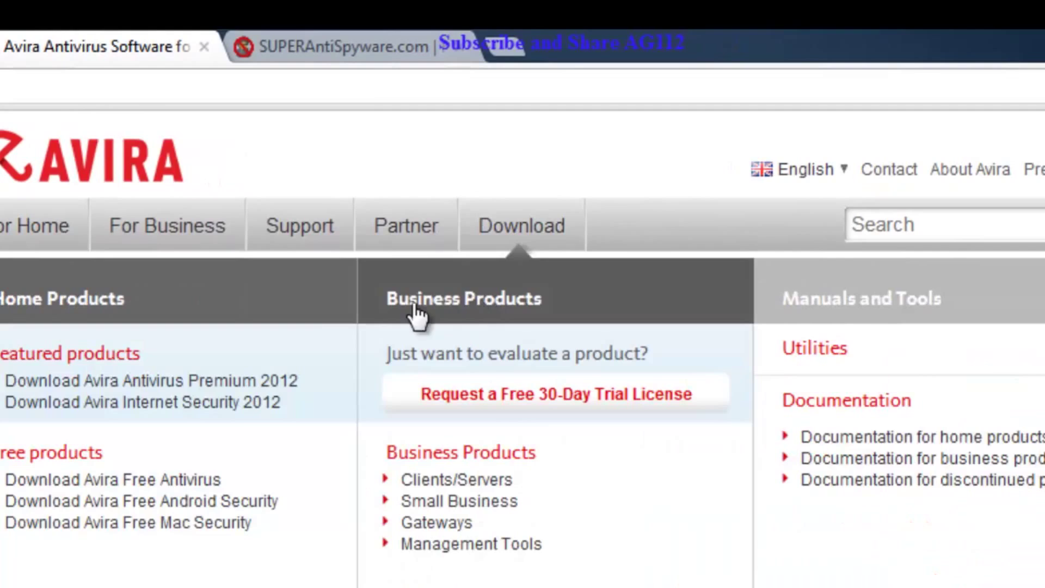
pyautogui.click(471, 235)
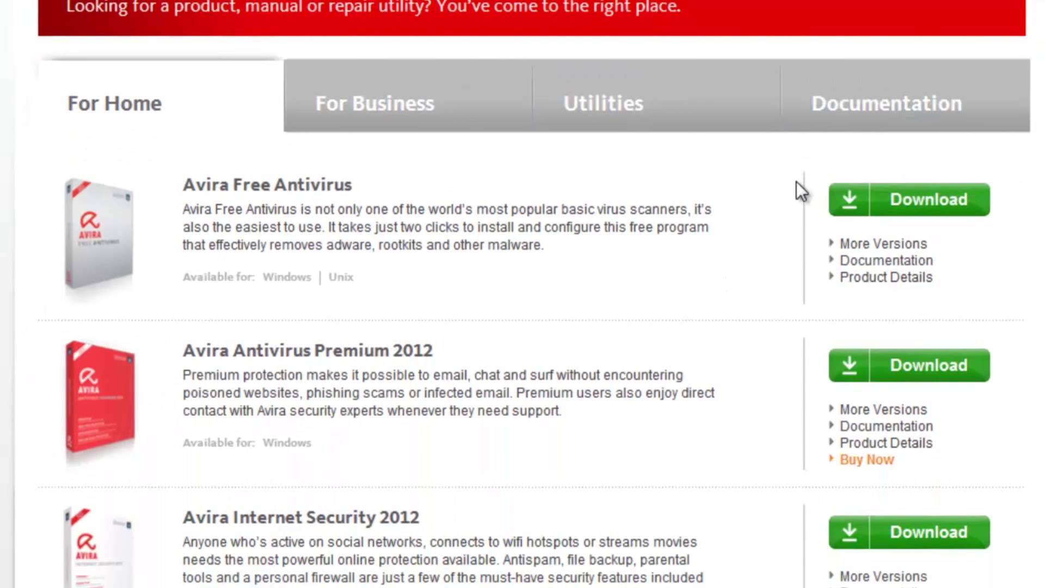
pyautogui.moveTo(182, 185); pyautogui.dragTo(440, 185)
pyautogui.moveTo(415, 227); pyautogui.dragTo(326, 189)
pyautogui.click(326, 190)
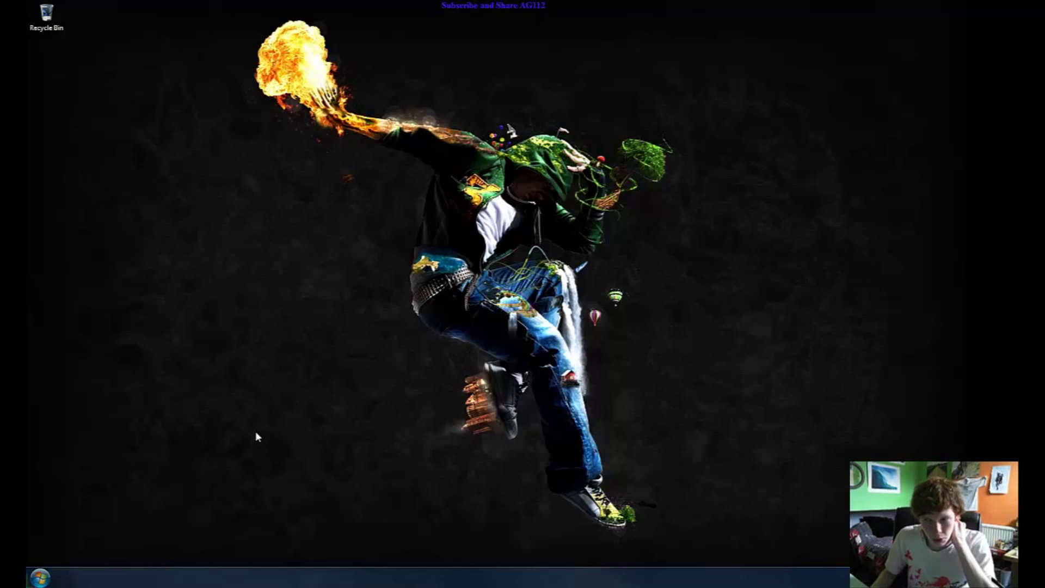
pyautogui.click(29, 581)
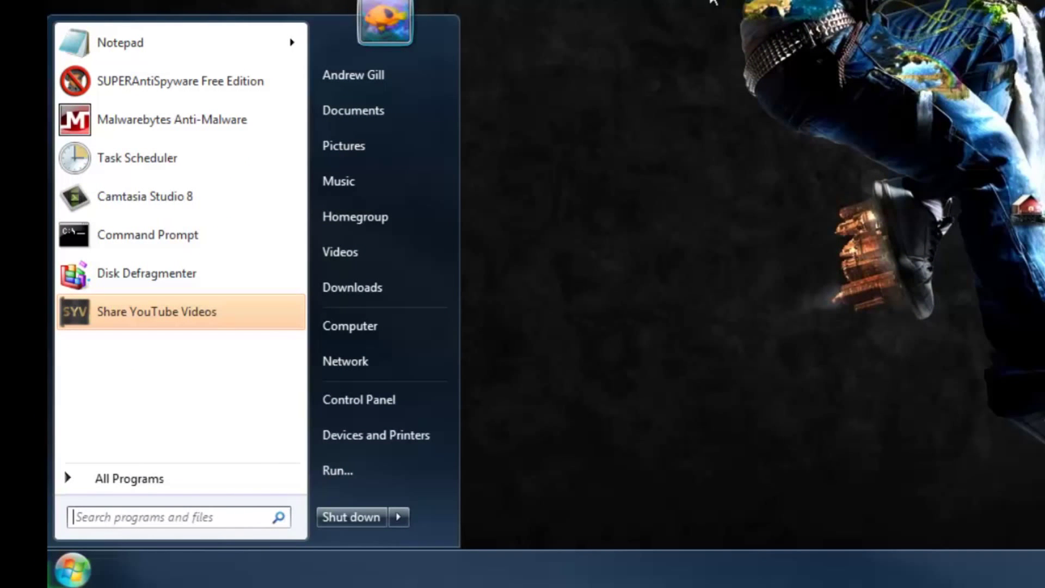
# Step: Browse All Programs > Accessories, then launch System Configuration by searching msconfig from Start
pyautogui.click(706, 30)
pyautogui.click(72, 569)
pyautogui.click(201, 478)
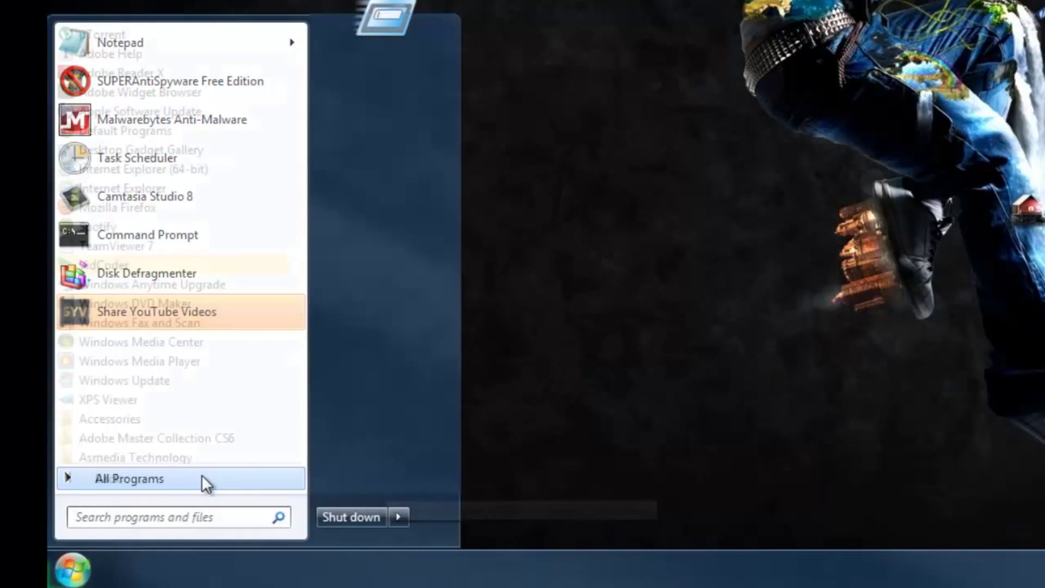
pyautogui.click(139, 422)
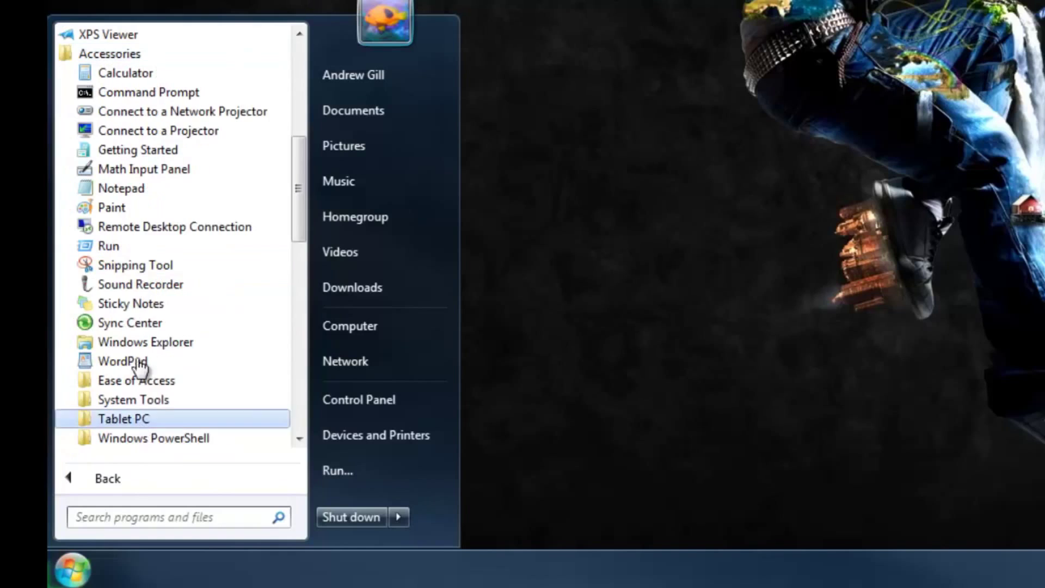
pyautogui.click(129, 481)
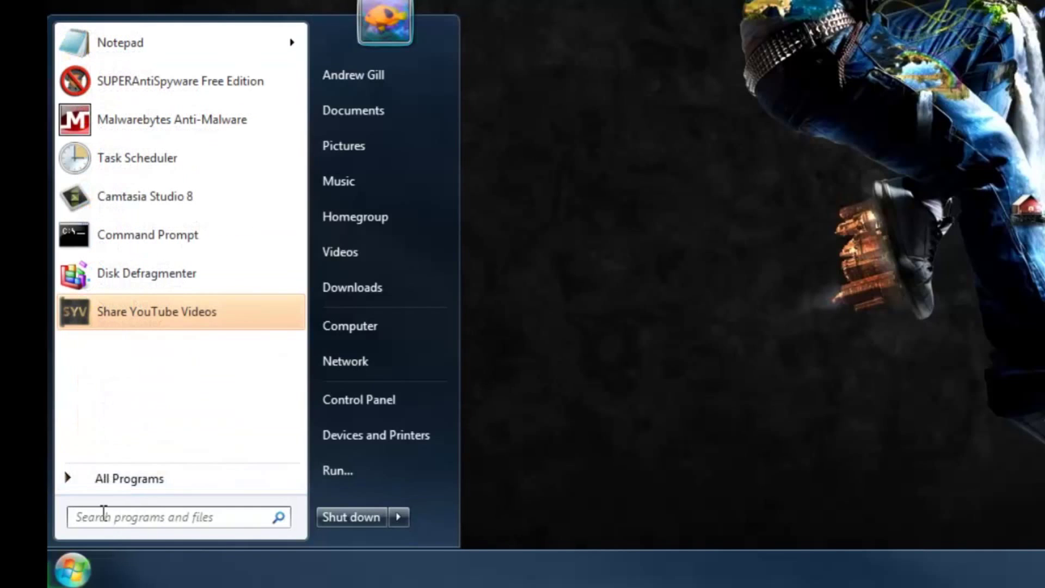
pyautogui.write('msconfig')
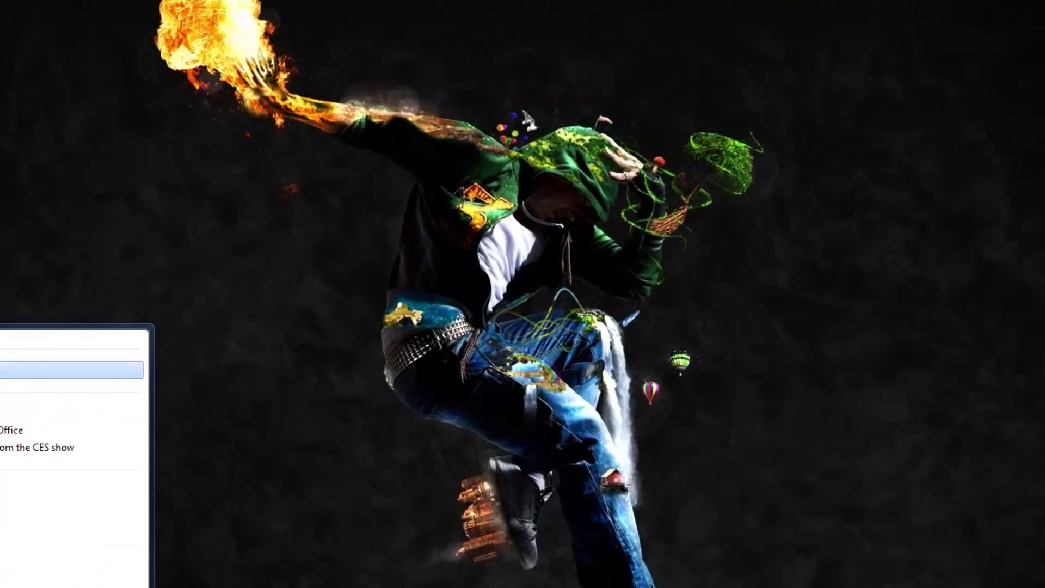
pyautogui.press('Return')
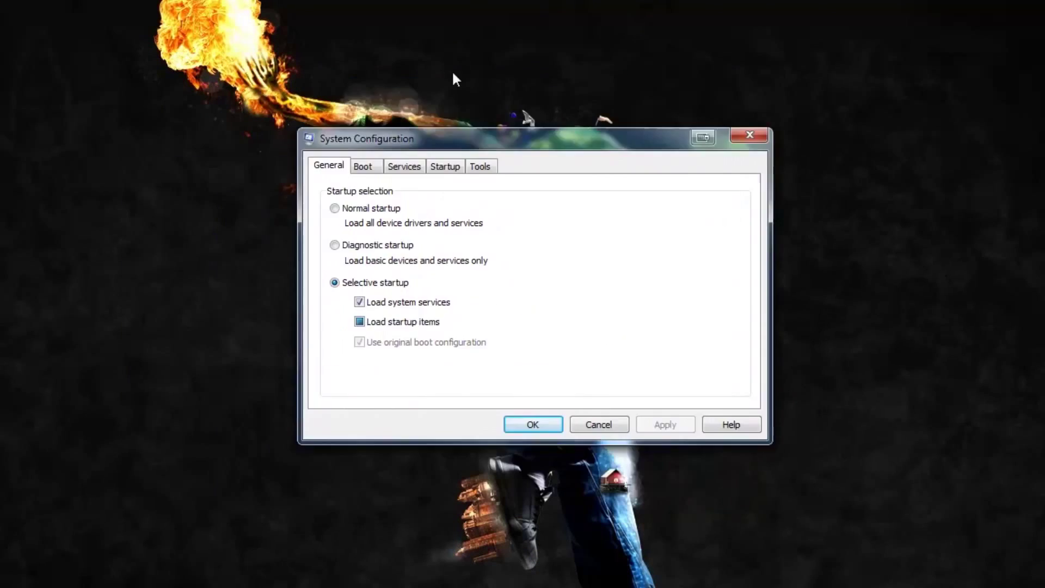
# Step: Review the programs listed on System Configuration's Startup tab
pyautogui.moveTo(421, 152); pyautogui.dragTo(429, 153)
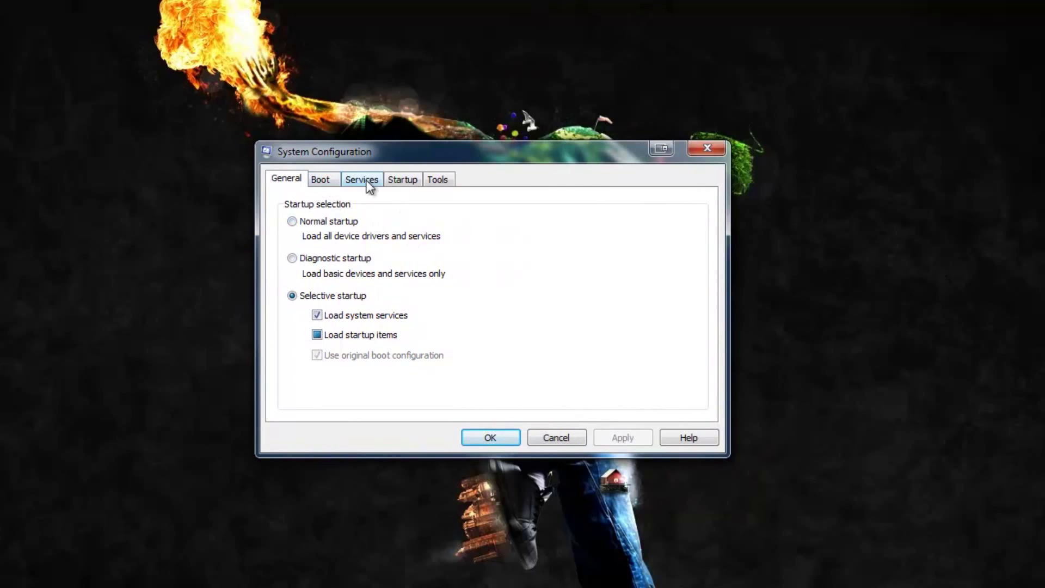
pyautogui.click(409, 184)
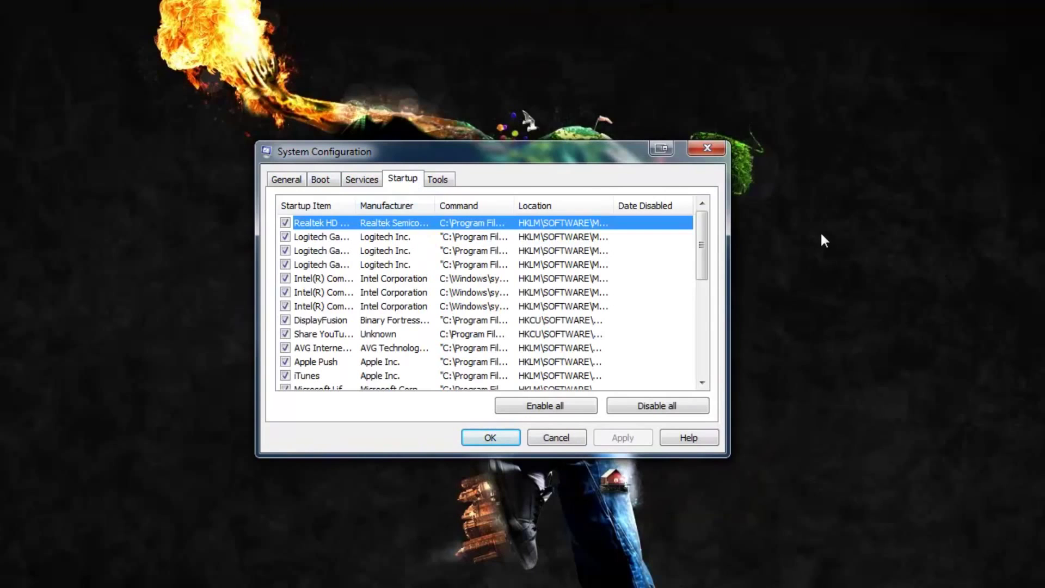
pyautogui.moveTo(705, 239); pyautogui.dragTo(721, 182)
pyautogui.moveTo(701, 254); pyautogui.dragTo(698, 375)
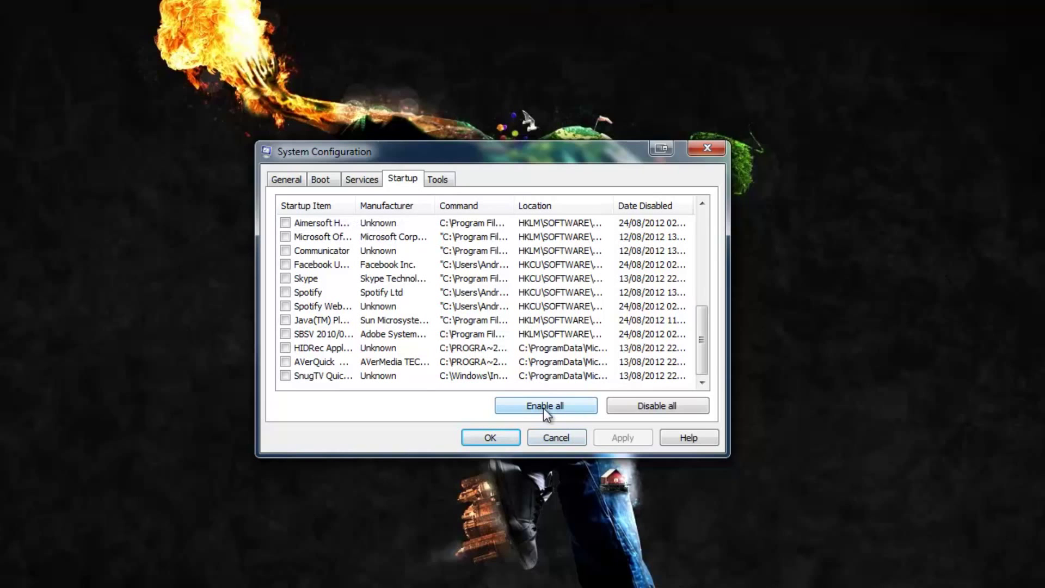
# Step: Launch Change UAC Settings from the Tools tab
pyautogui.click(433, 181)
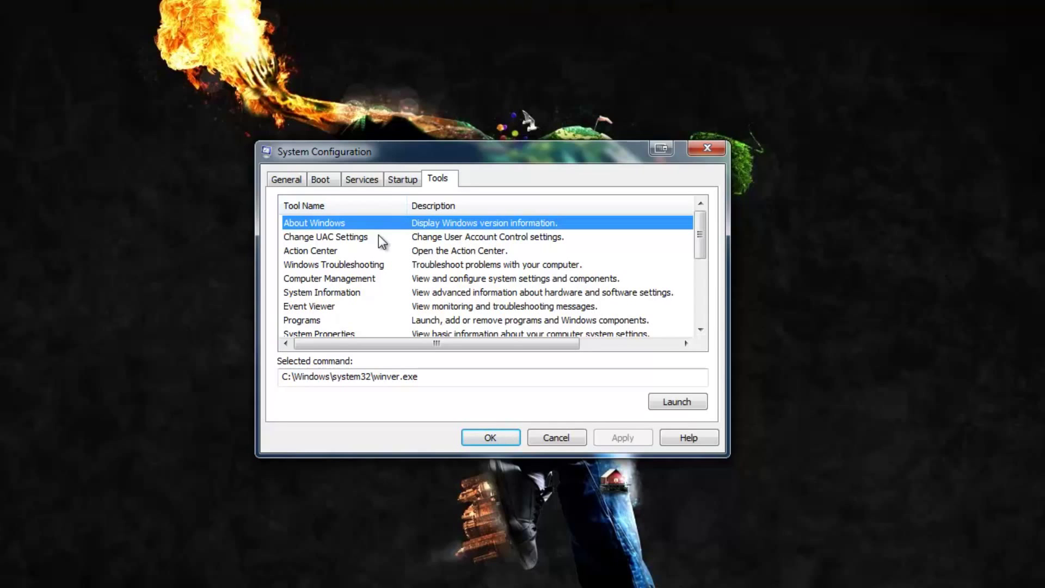
pyautogui.click(357, 238)
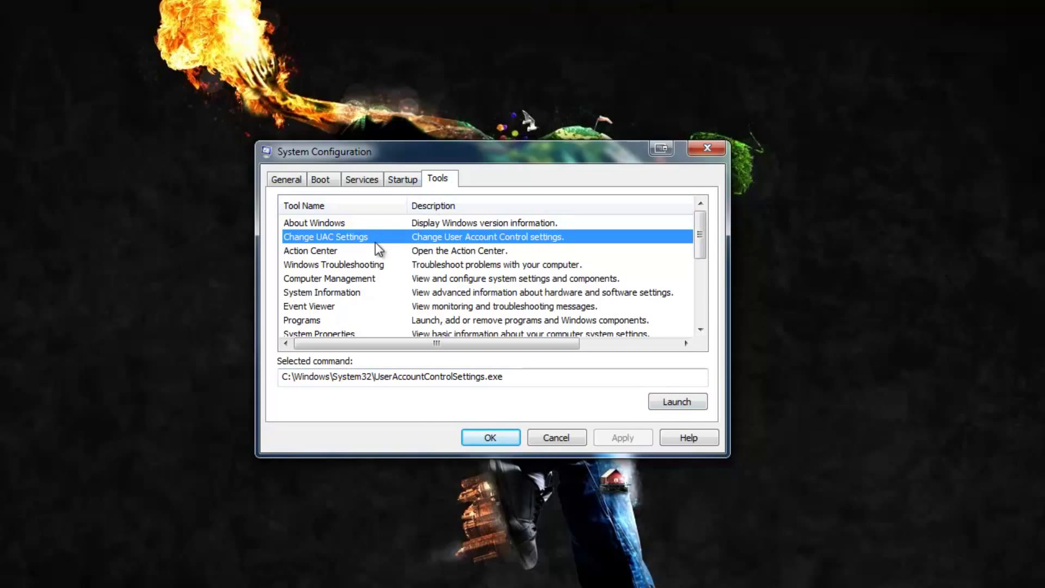
pyautogui.click(694, 396)
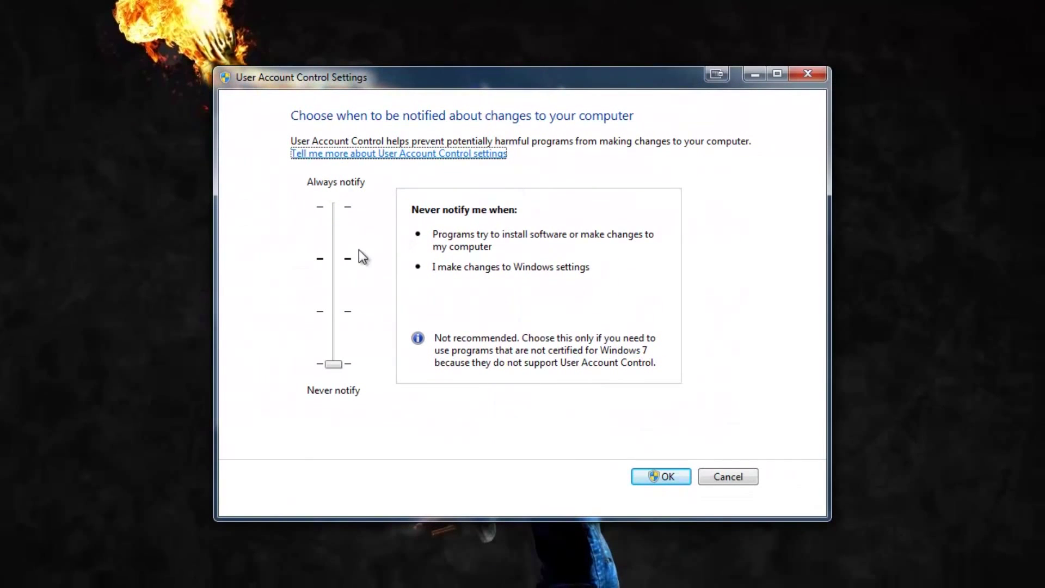
# Step: Lower the UAC slider to Never notify and close the User Account Control settings window
pyautogui.click(342, 259)
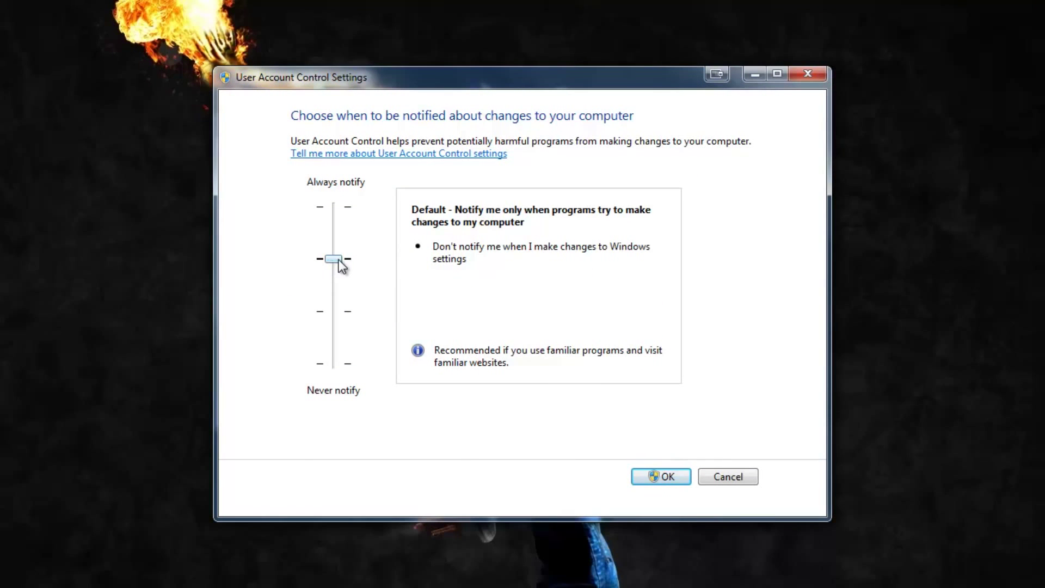
pyautogui.moveTo(331, 262); pyautogui.dragTo(333, 370)
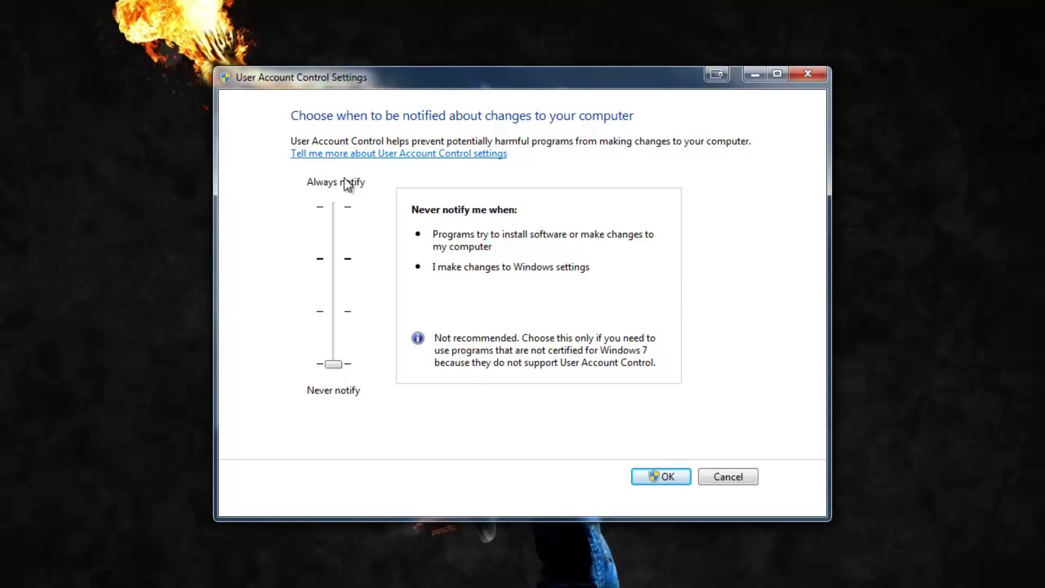
pyautogui.click(746, 479)
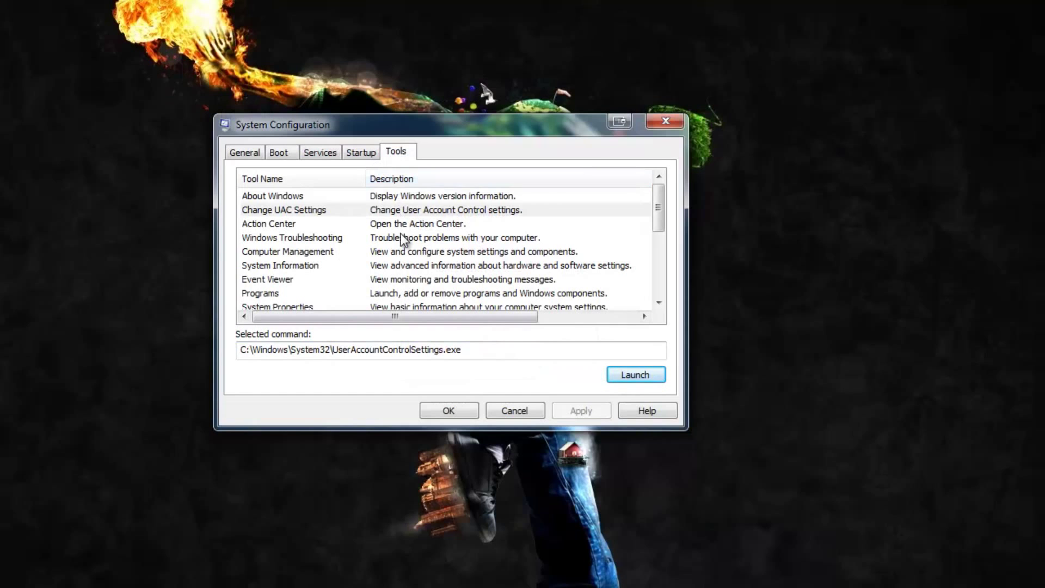
pyautogui.click(384, 238)
# Step: Dismiss System Configuration, then browse All Programs in the Start menu and close it
pyautogui.scroll(-3, 330, 253)
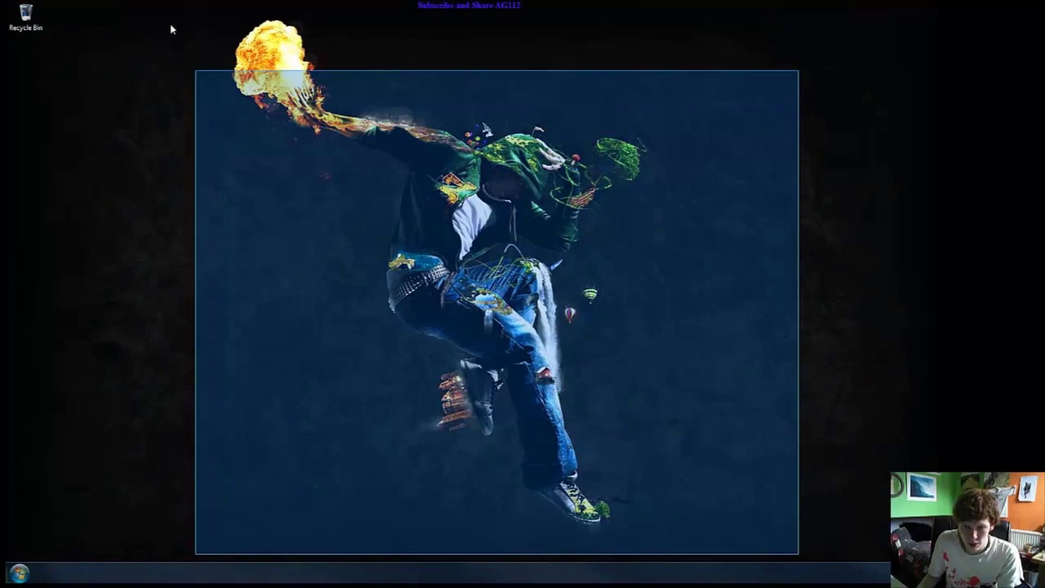
pyautogui.click(12, 550)
pyautogui.click(63, 464)
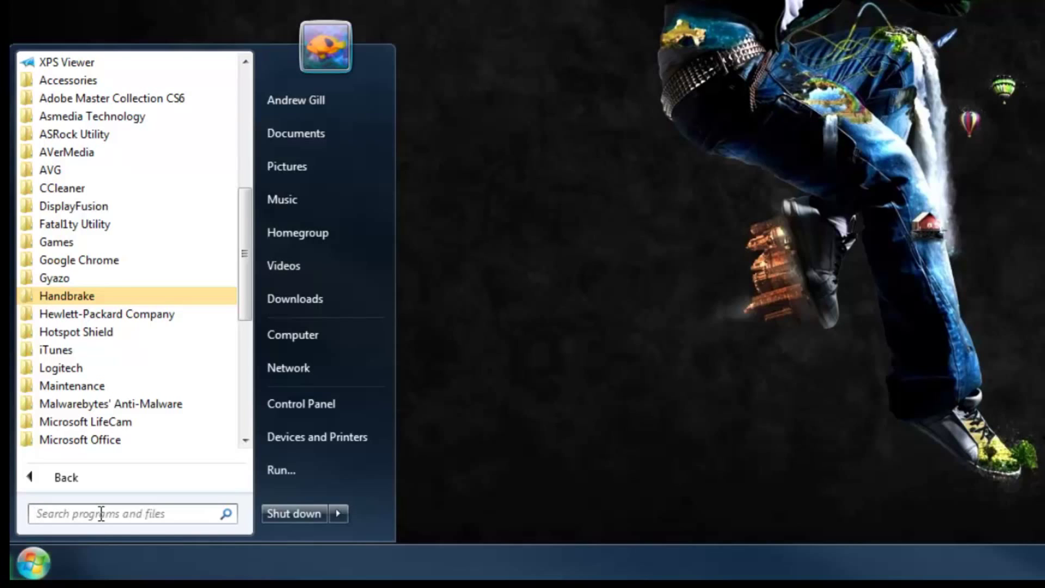
pyautogui.click(33, 572)
# Step: Launch Registry Editor by searching regedit in the Start menu
pyautogui.click(33, 571)
pyautogui.click(108, 481)
pyautogui.write('regedit')
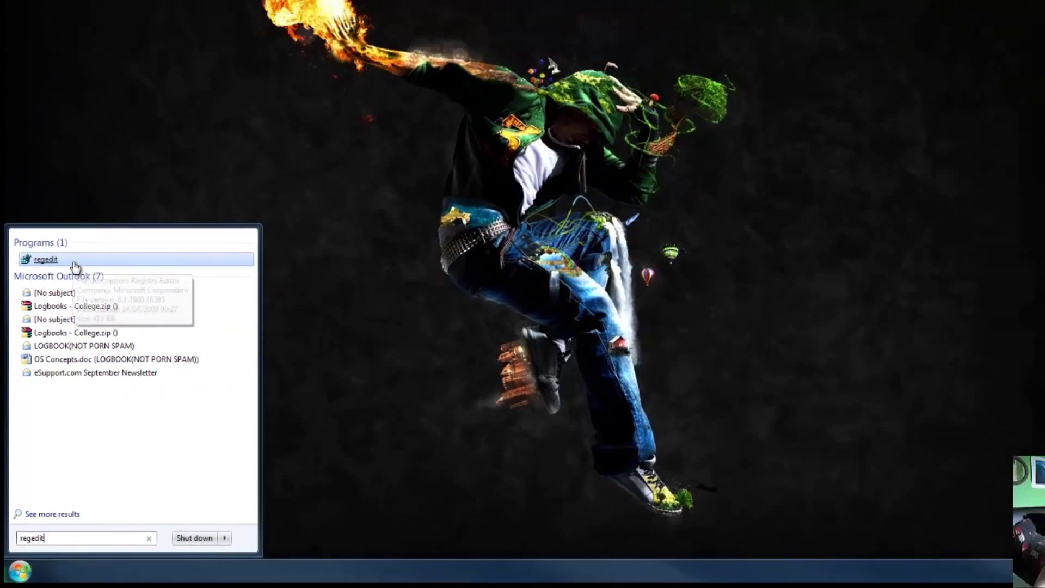
pyautogui.click(119, 106)
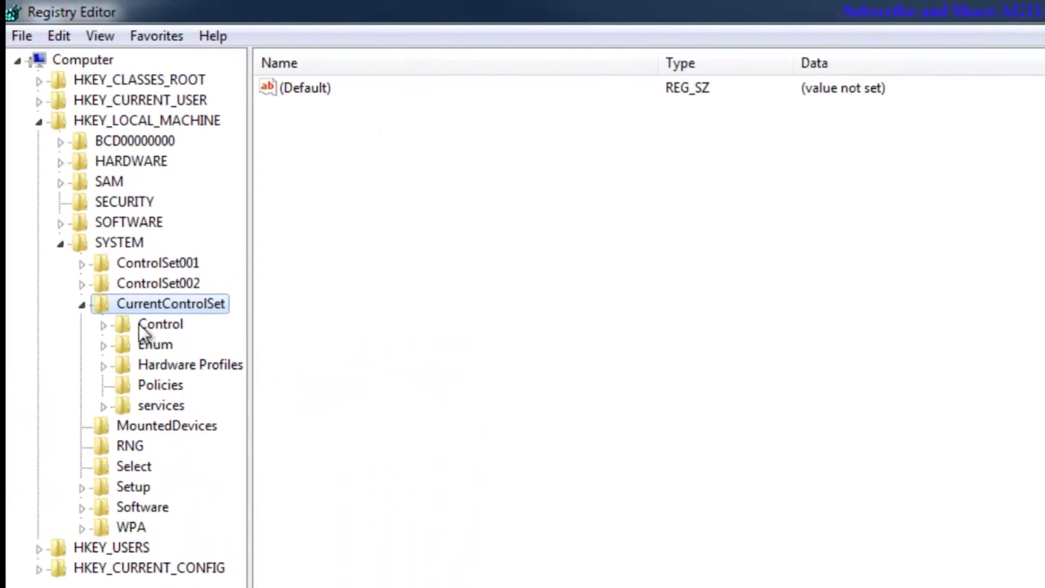
# Step: Navigate to HKEY_LOCAL_MACHINE\SYSTEM\CurrentControlSet\Control and open WaitToKillServiceTimeout for editing
pyautogui.click(78, 288)
pyautogui.click(56, 230)
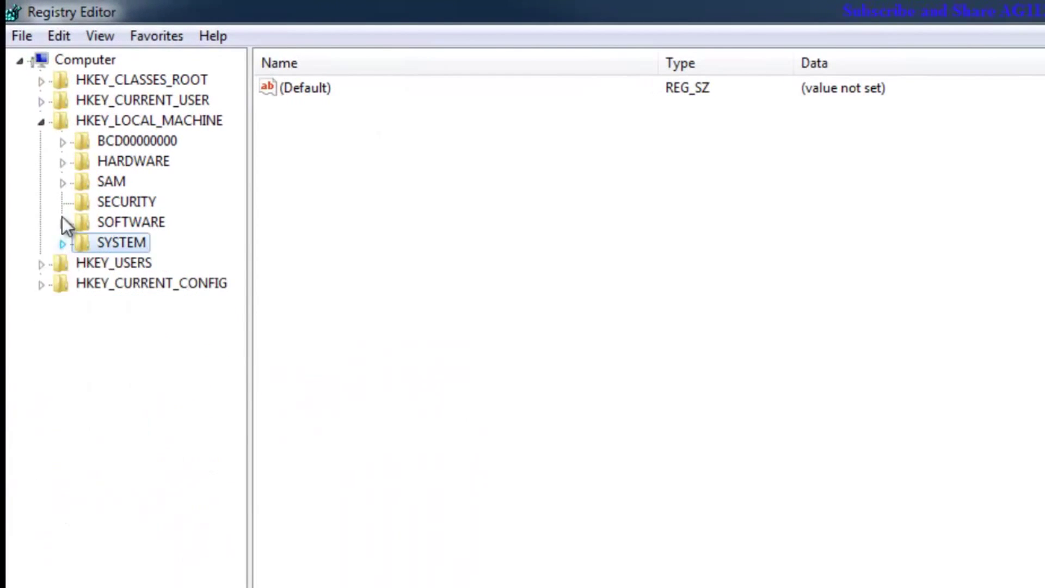
pyautogui.click(40, 121)
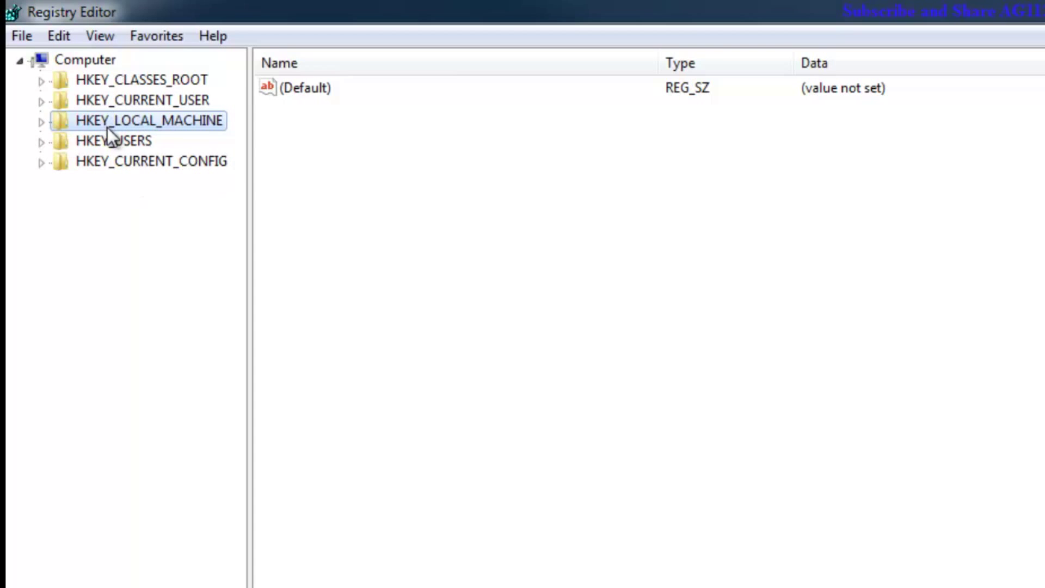
pyautogui.doubleClick(172, 125)
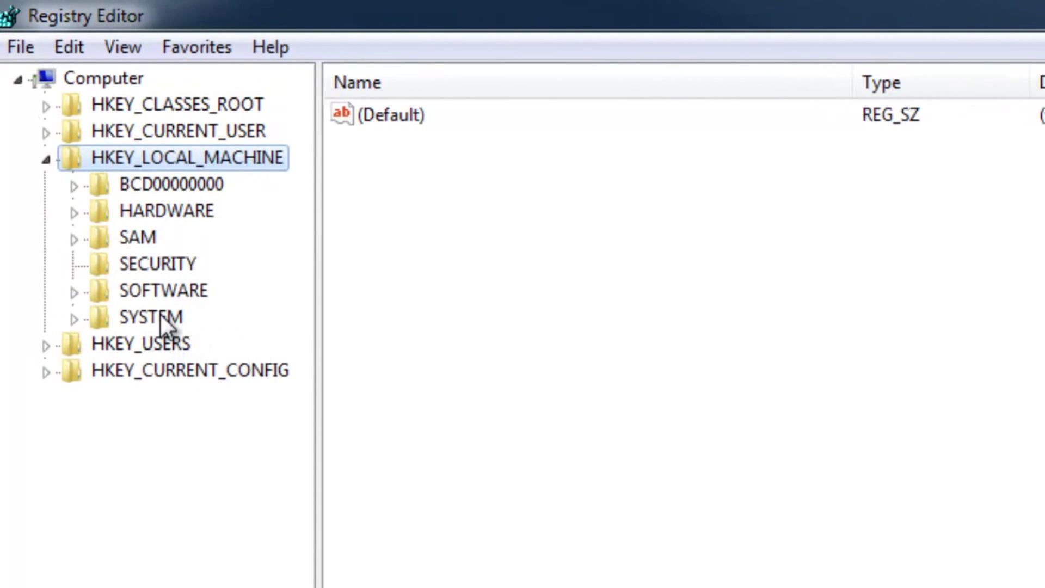
pyautogui.doubleClick(159, 312)
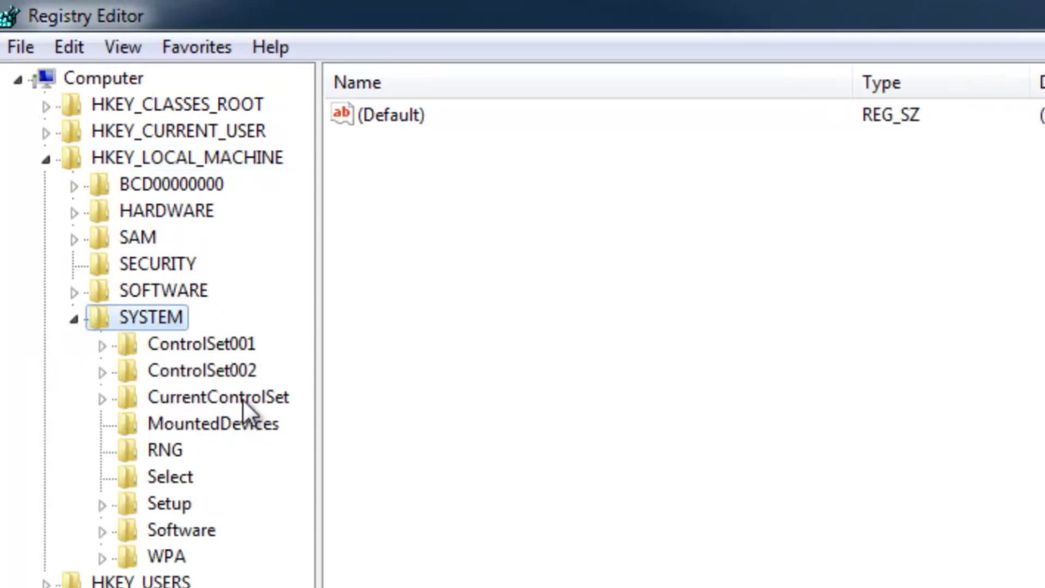
pyautogui.doubleClick(242, 398)
pyautogui.click(207, 428)
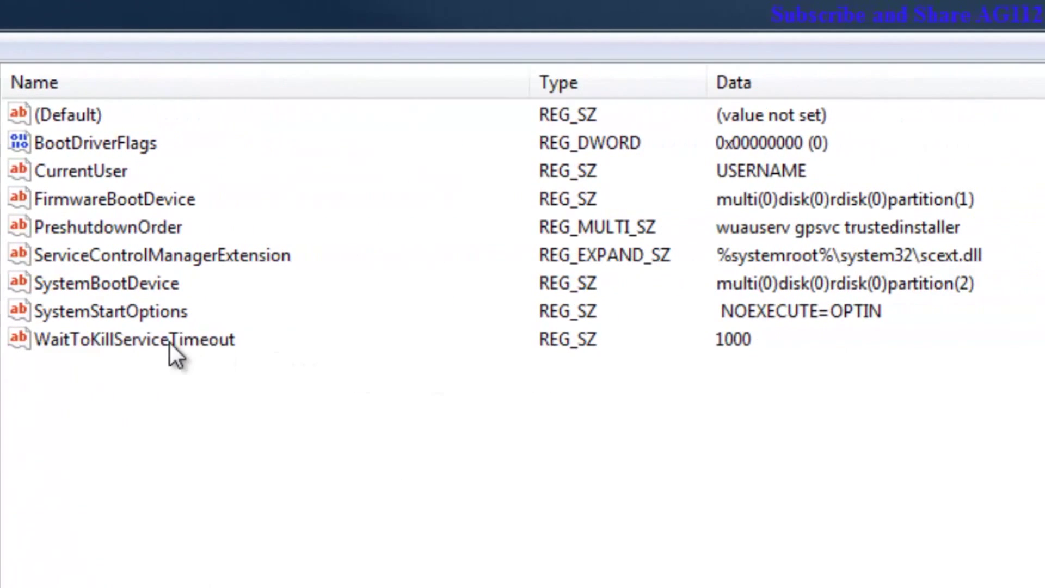
pyautogui.click(181, 343)
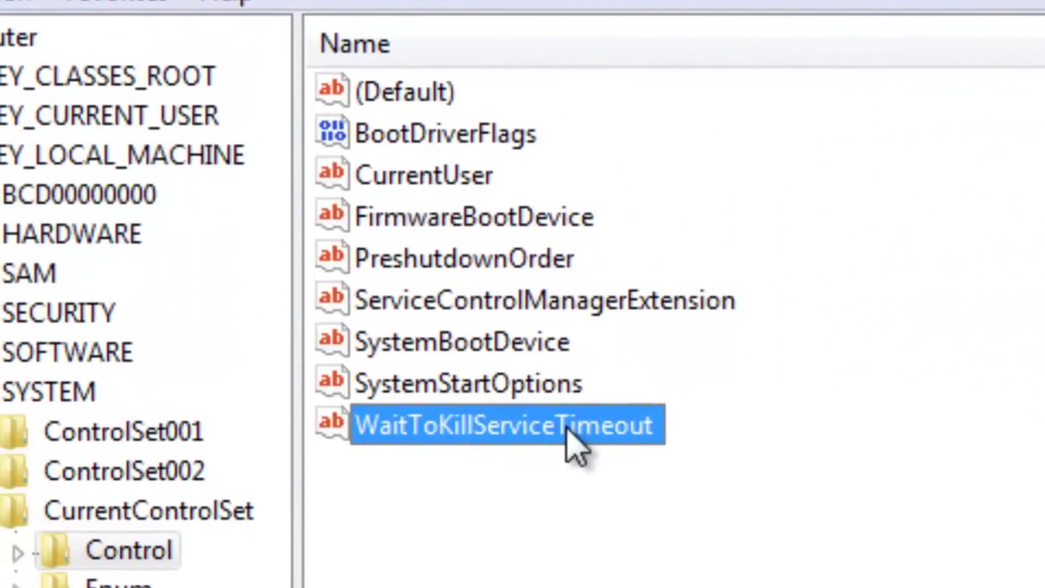
pyautogui.doubleClick(177, 340)
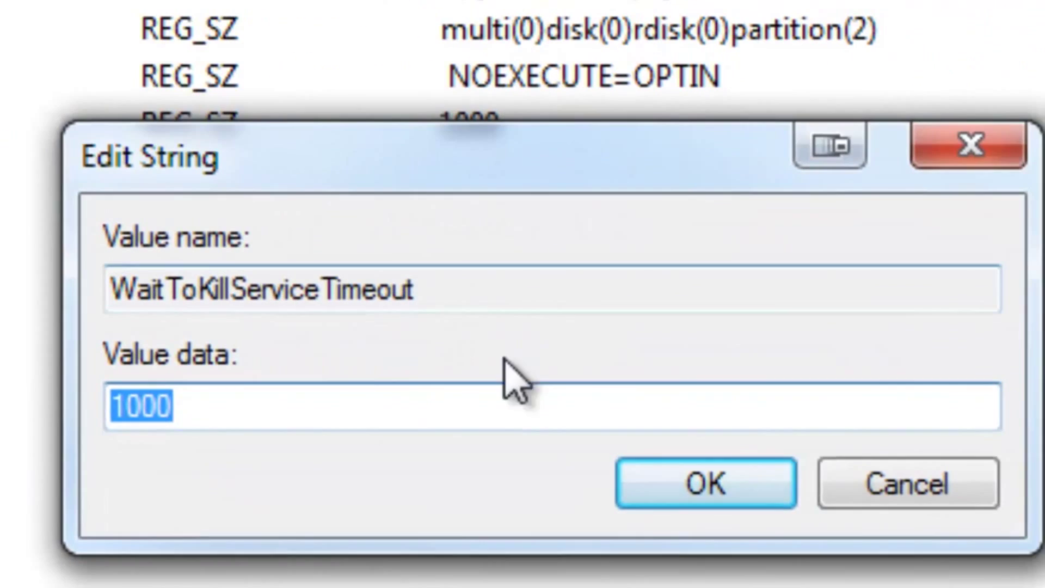
# Step: Replace WaitToKillServiceTimeout's value data with 2000, confirm, and close Registry Editor
pyautogui.doubleClick(111, 404)
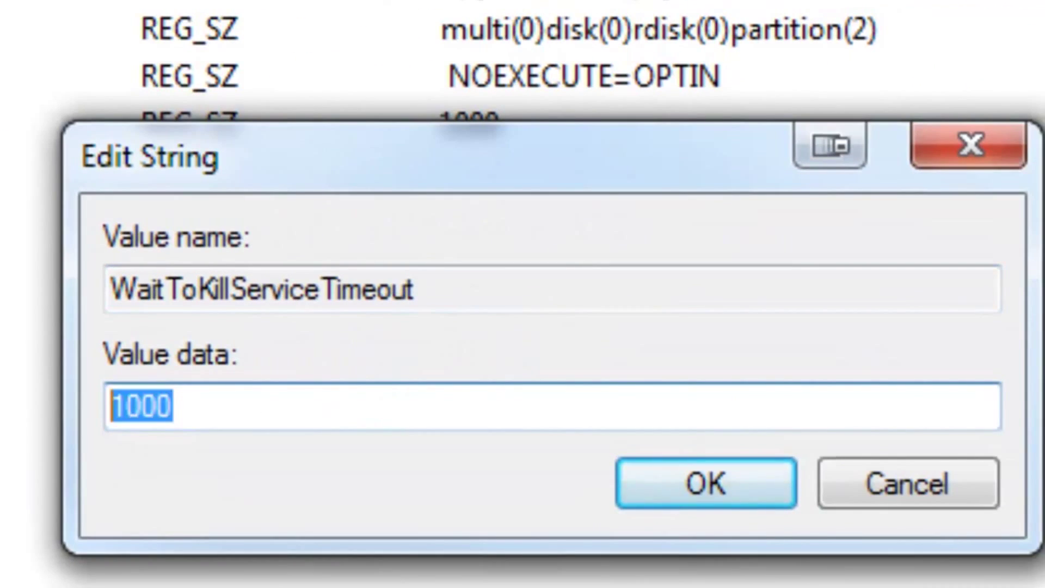
pyautogui.write('12000')
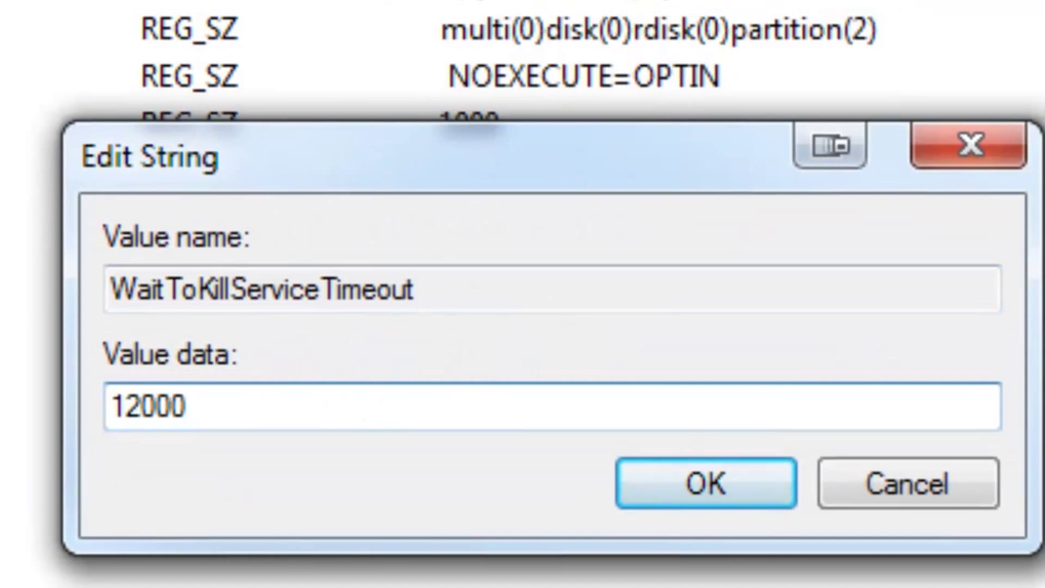
pyautogui.press('BackSpace')
pyautogui.press('BackSpace')
pyautogui.press('BackSpace')
pyautogui.press('BackSpace')
pyautogui.press('BackSpace')
pyautogui.write('2000')
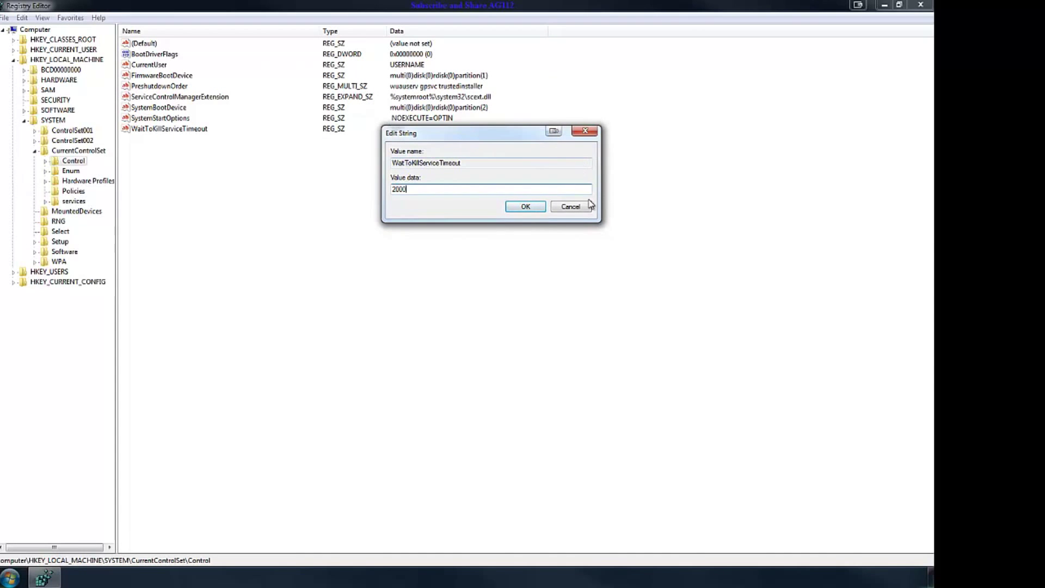
pyautogui.click(541, 208)
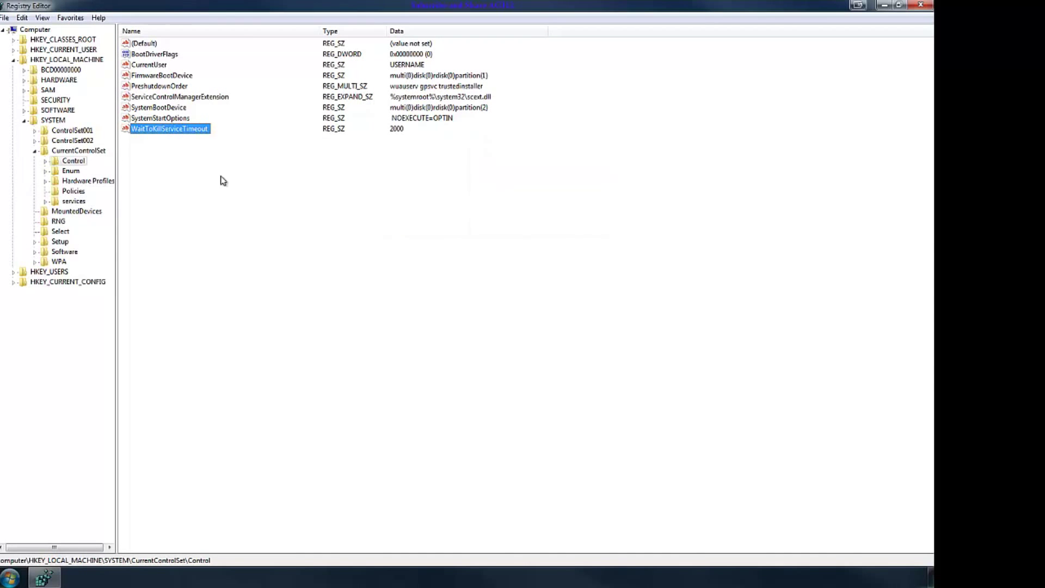
pyautogui.click(920, 6)
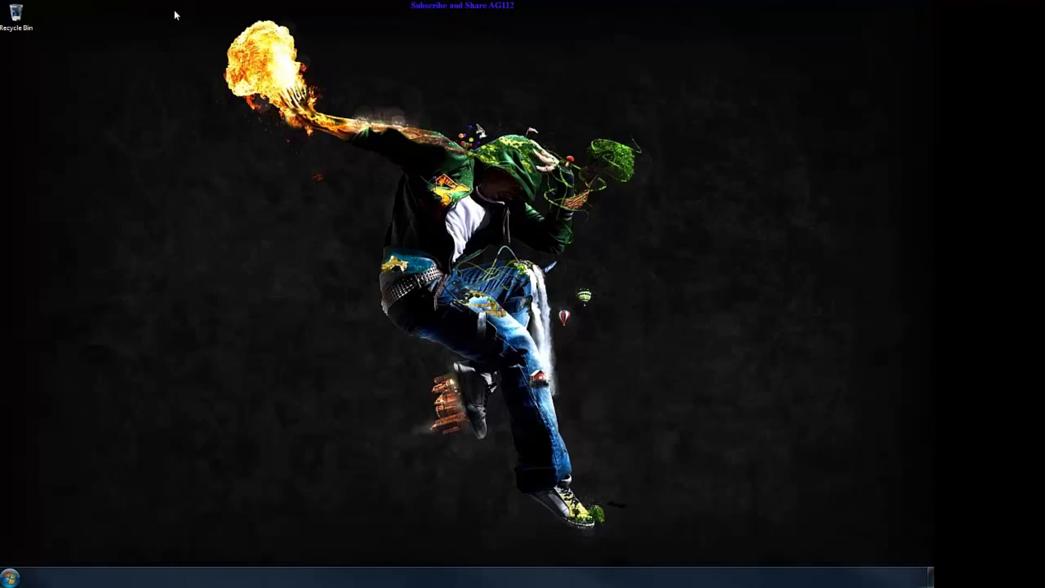
pyautogui.moveTo(174, 15); pyautogui.dragTo(744, 516)
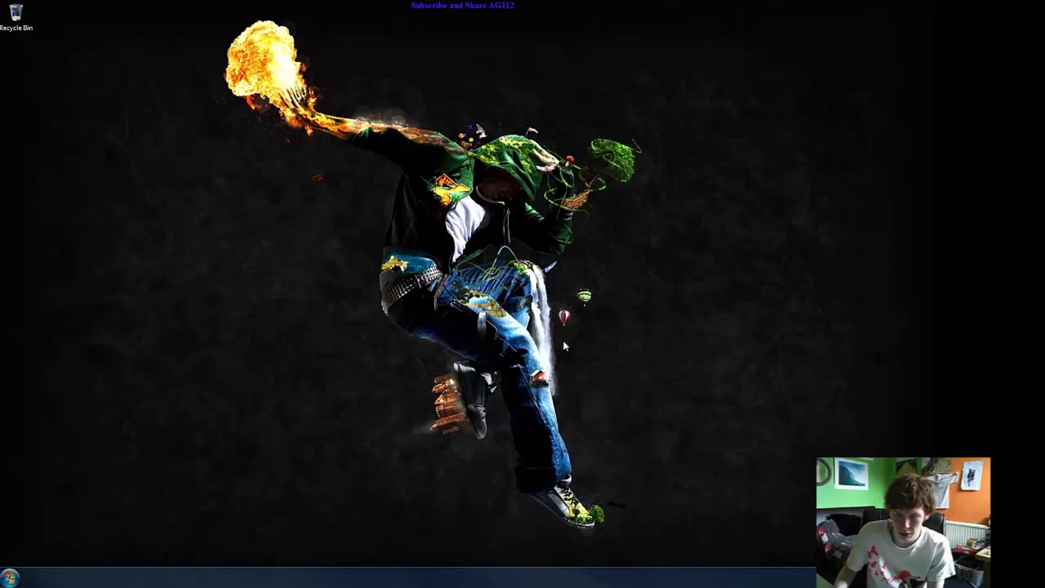
pyautogui.rightClick(904, 205)
pyautogui.click(746, 123)
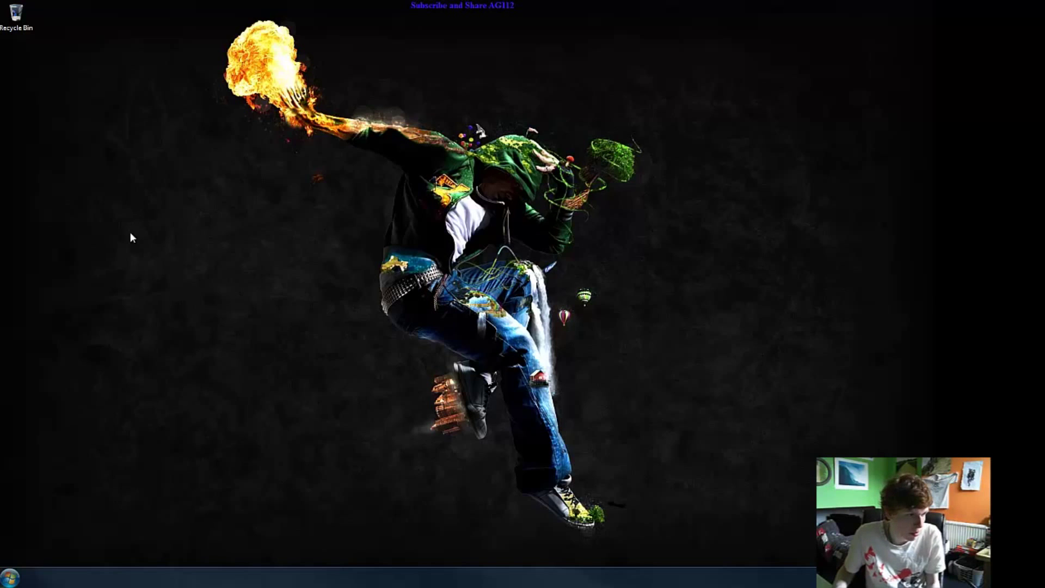
pyautogui.click(14, 577)
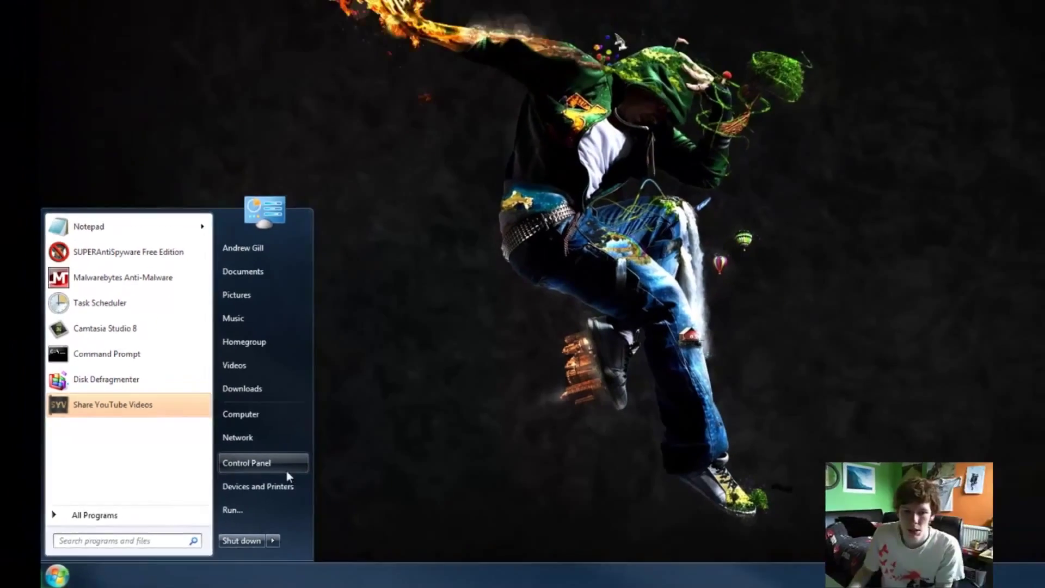
# Step: Scroll the Control Panel items, then open Power Options from the Start menu
pyautogui.click(384, 405)
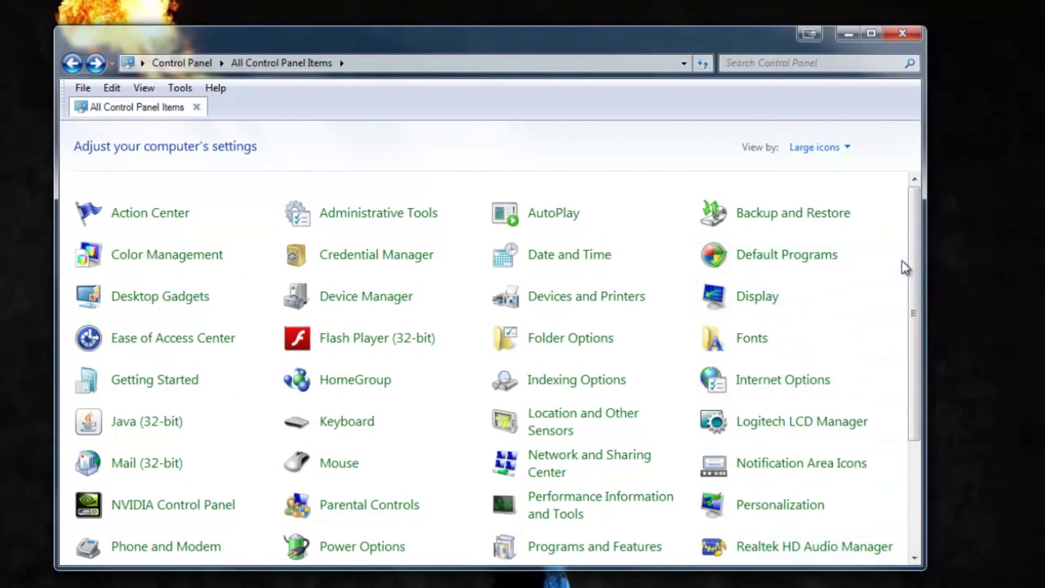
pyautogui.moveTo(914, 260); pyautogui.dragTo(907, 427)
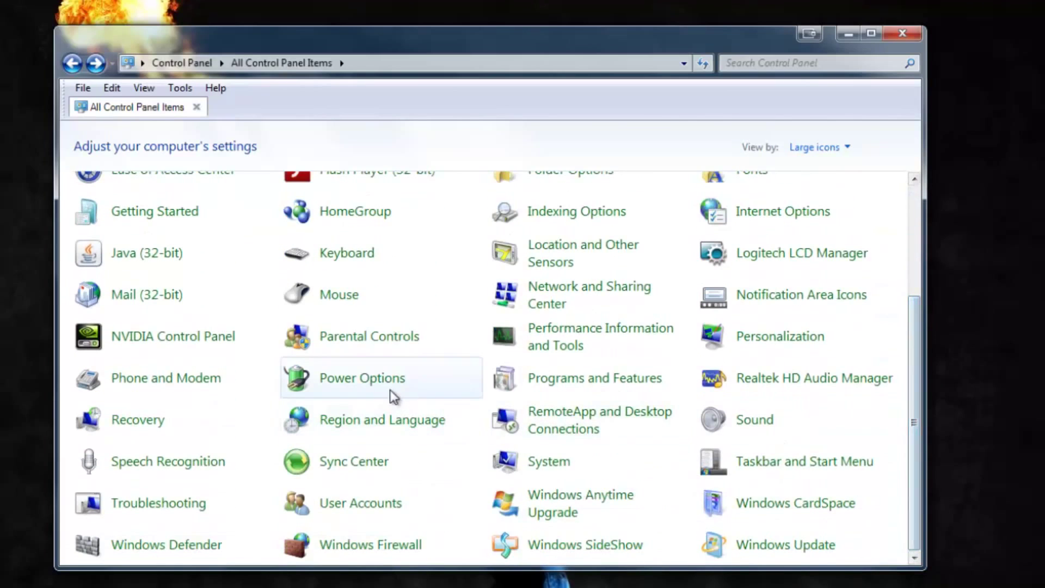
pyautogui.click(901, 36)
pyautogui.press('super')
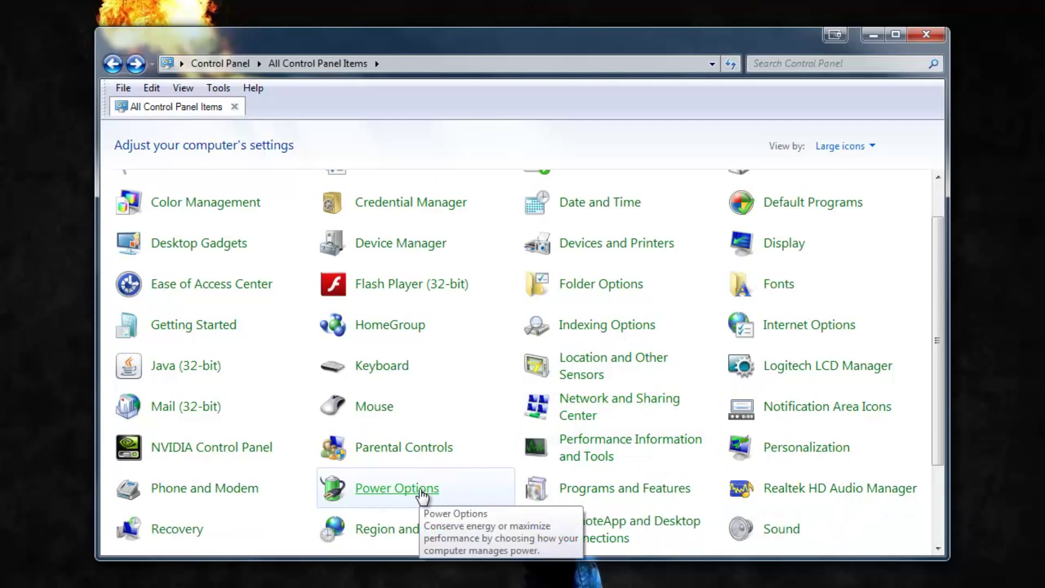
pyautogui.click(419, 488)
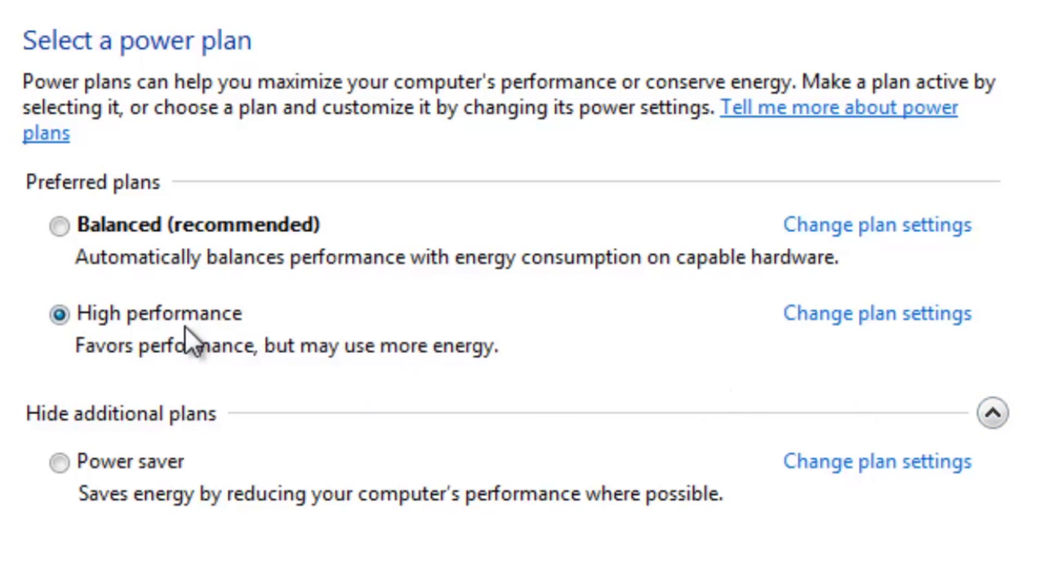
# Step: Set the High performance plan's Turn off hard disk after to Never and apply
pyautogui.click(905, 319)
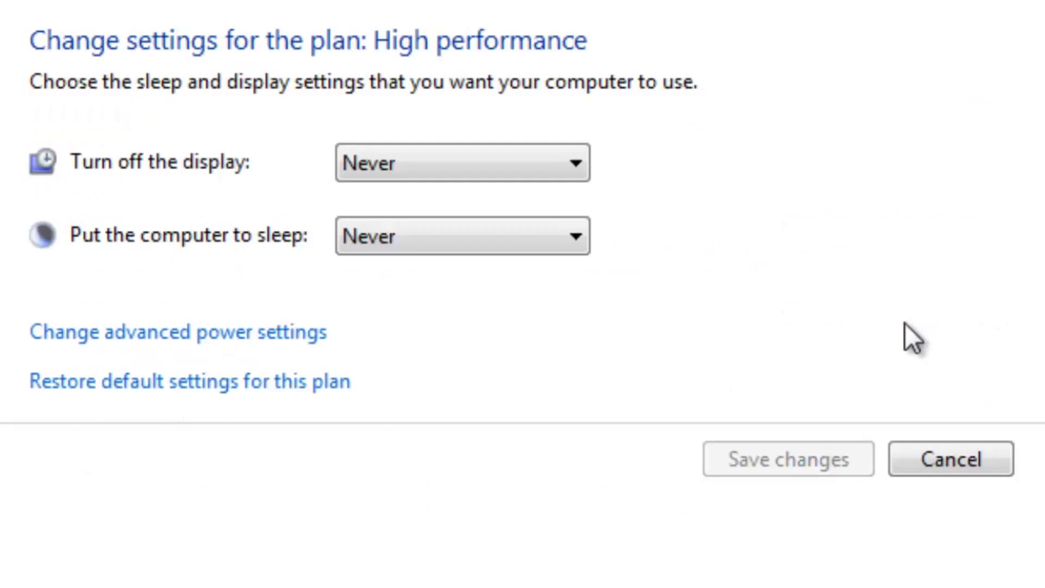
pyautogui.click(186, 333)
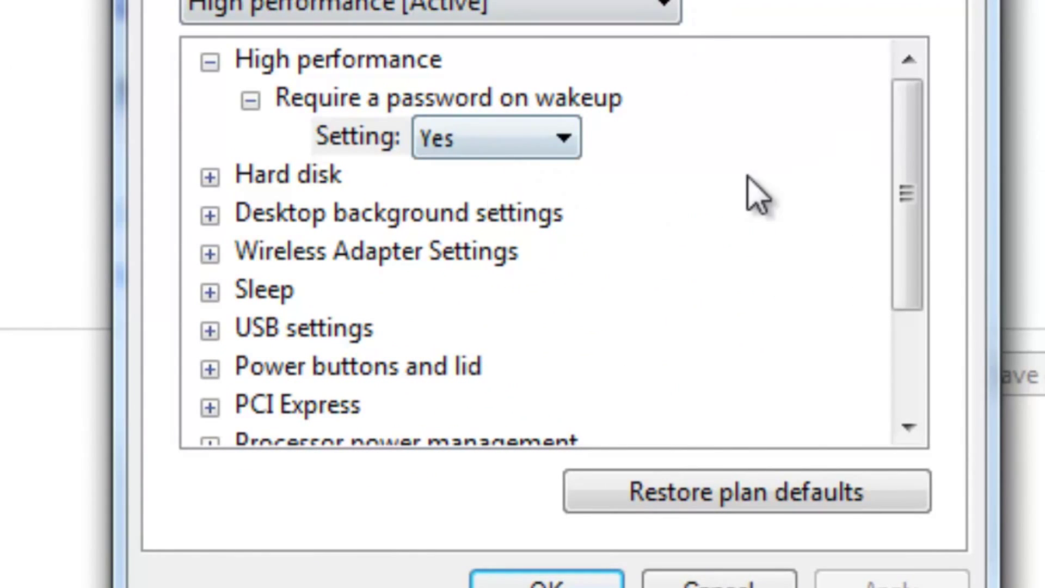
pyautogui.click(210, 175)
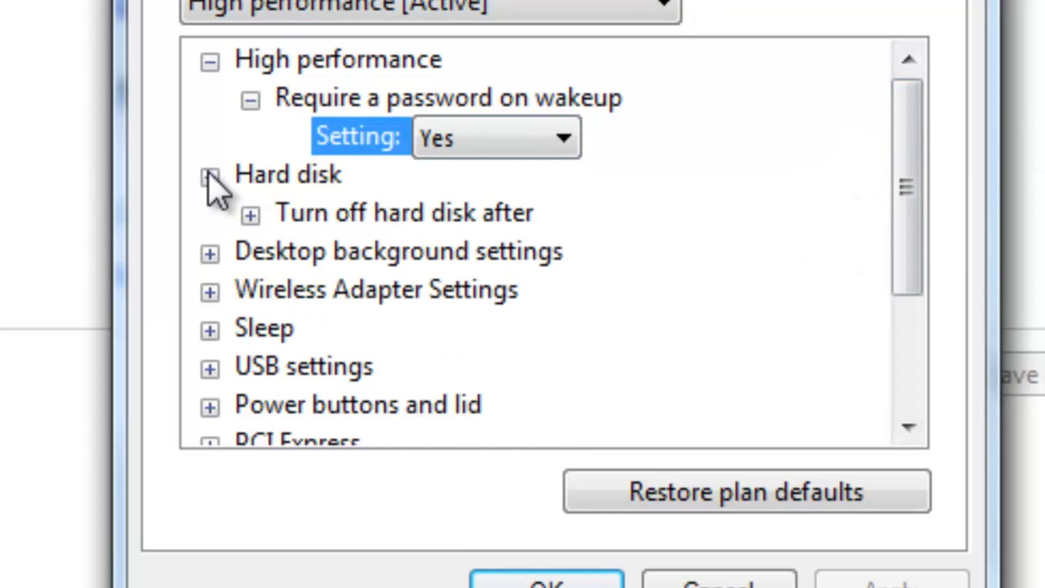
pyautogui.click(249, 215)
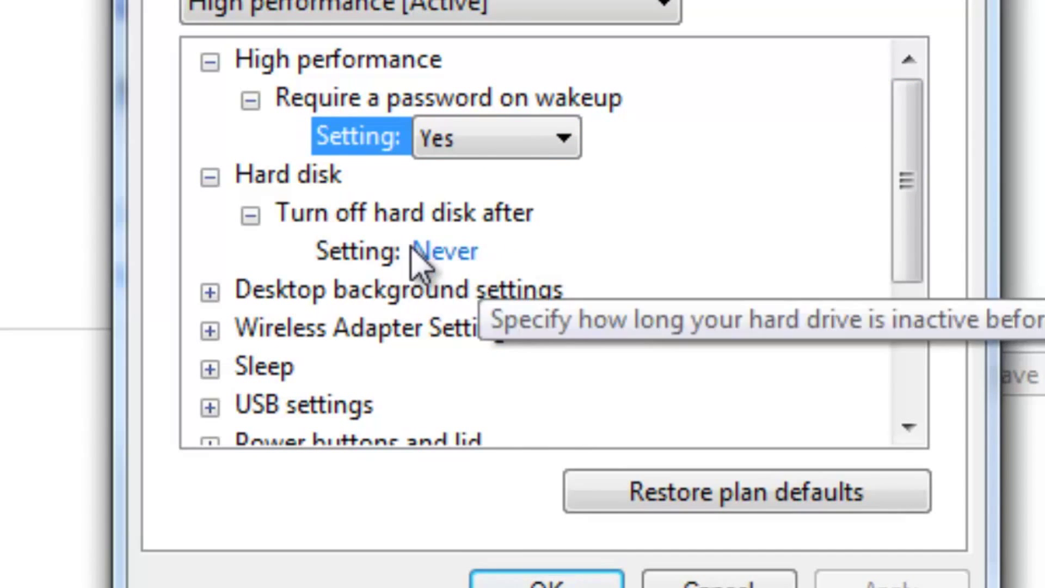
pyautogui.click(435, 252)
pyautogui.moveTo(625, 249); pyautogui.dragTo(499, 216)
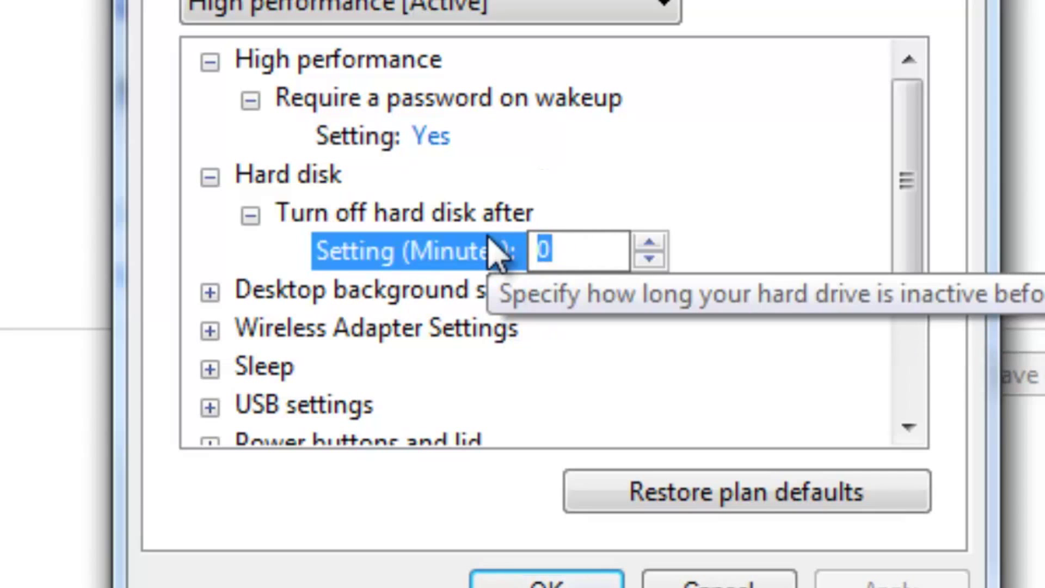
pyautogui.write('Neve')
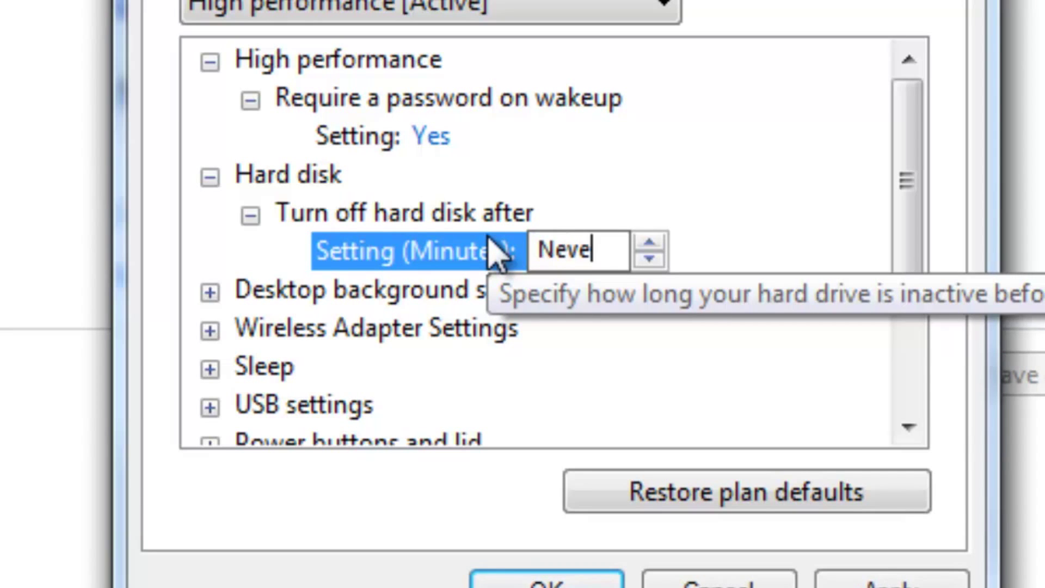
pyautogui.write('r')
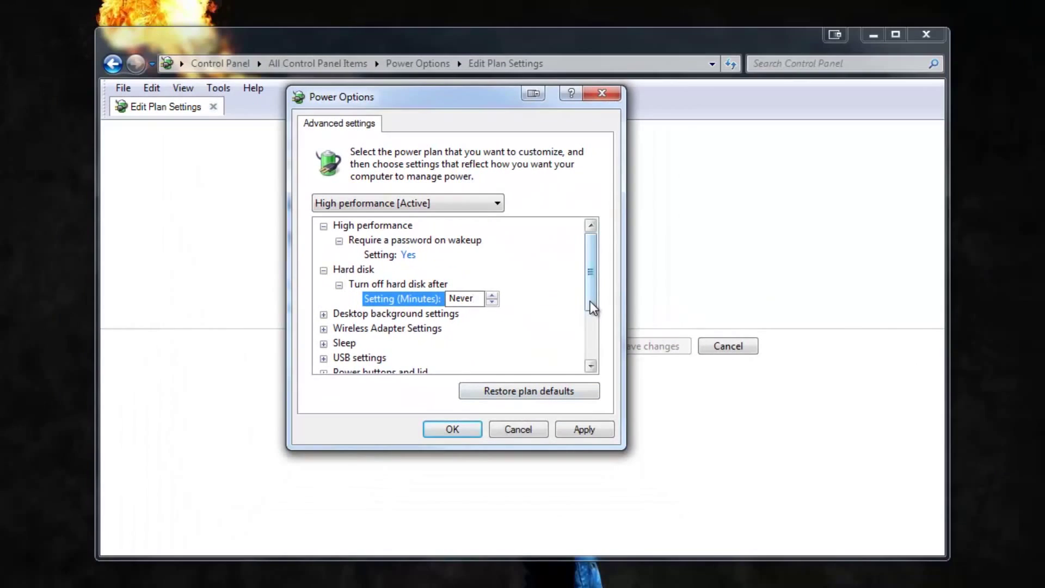
pyautogui.moveTo(591, 308); pyautogui.dragTo(591, 361)
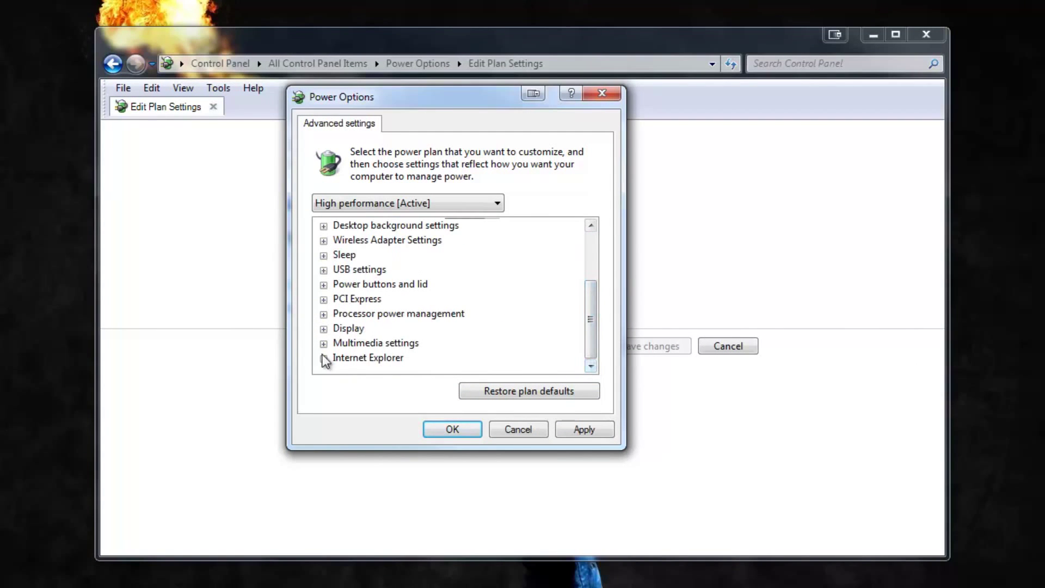
pyautogui.click(583, 430)
pyautogui.click(463, 428)
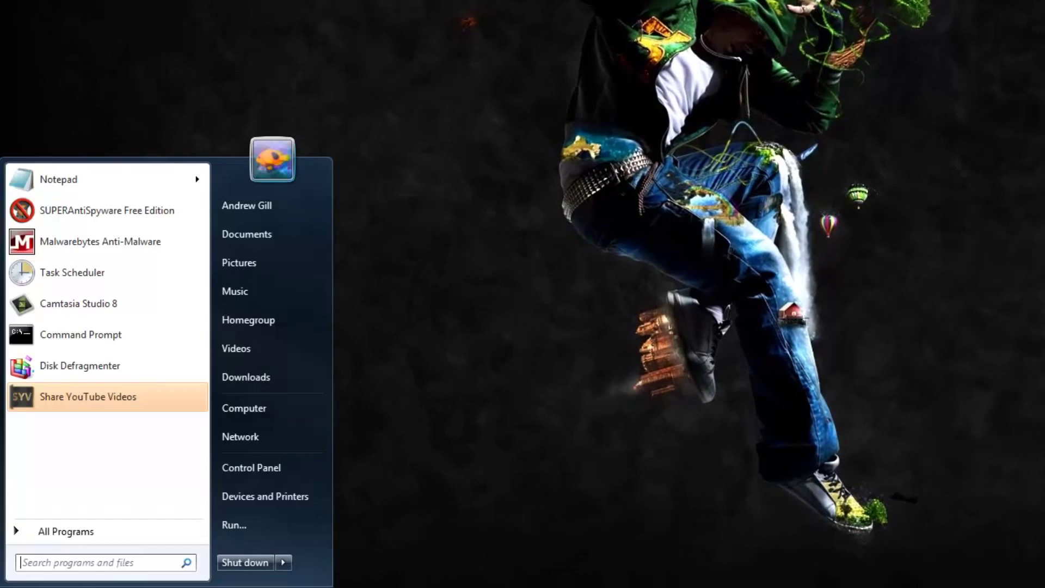
# Step: Open the windows-7-registry-tweaks archive from the Downloads folder
pyautogui.click(292, 377)
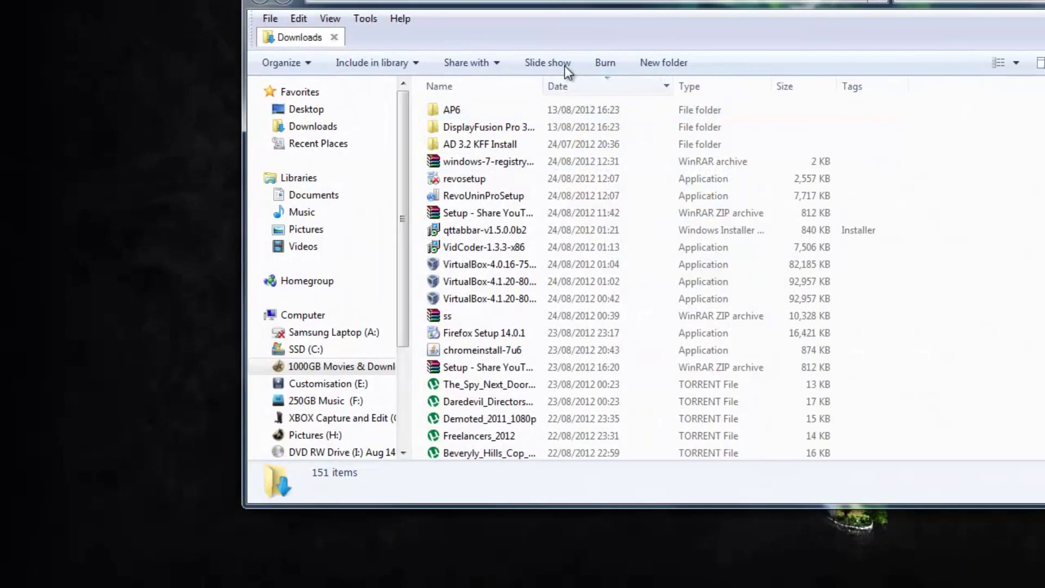
pyautogui.click(519, 162)
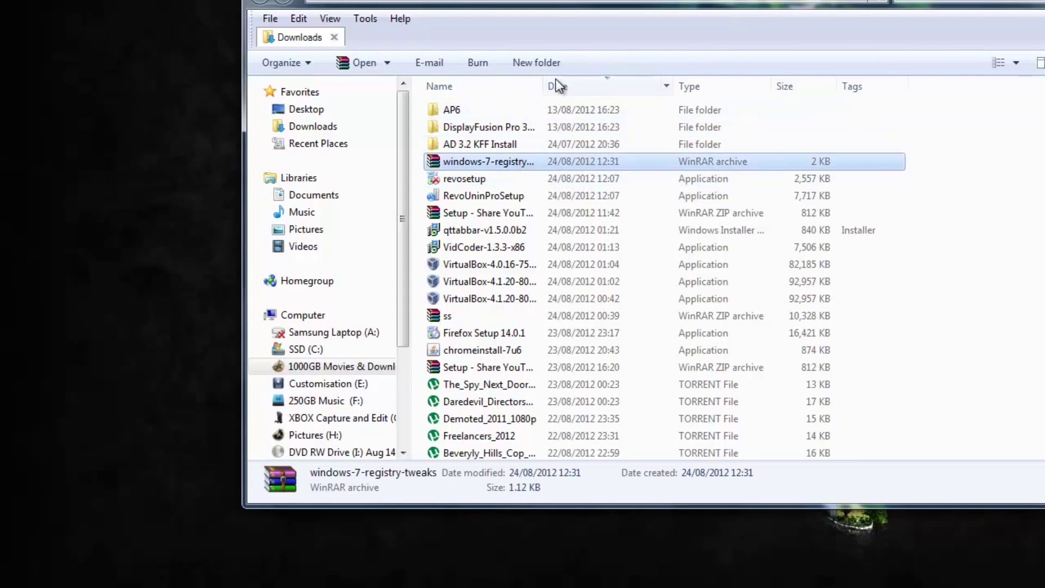
pyautogui.doubleClick(542, 86)
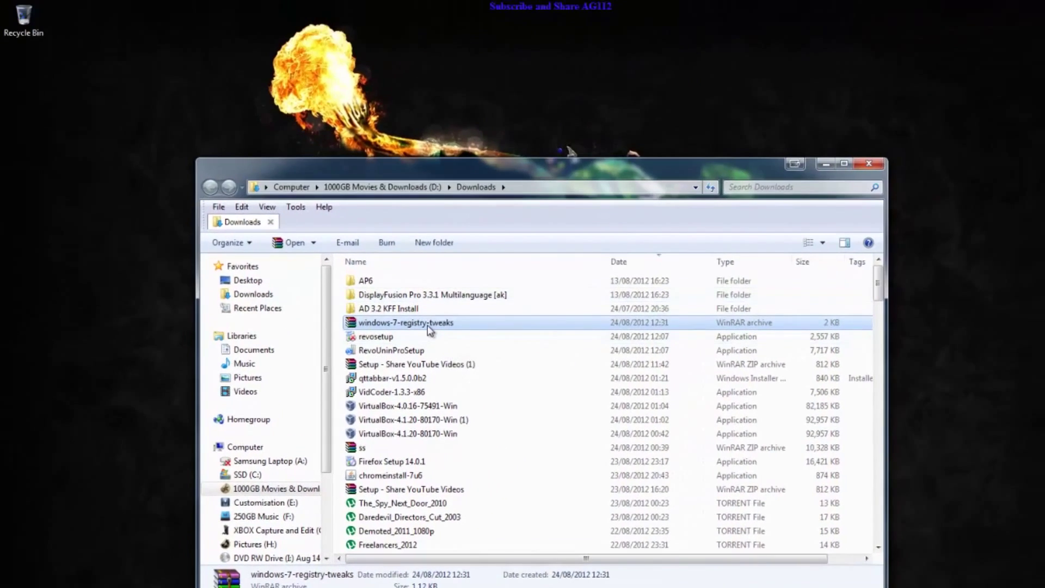
pyautogui.doubleClick(468, 264)
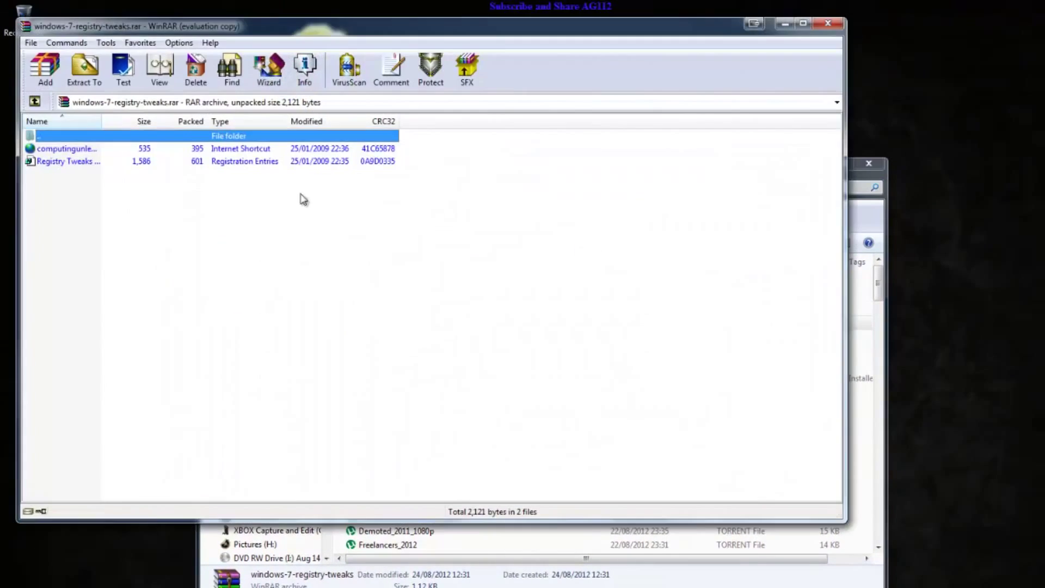
# Step: Run Registry Tweaks for Windows 7.reg, confirm adding it, and dismiss the import error
pyautogui.click(280, 163)
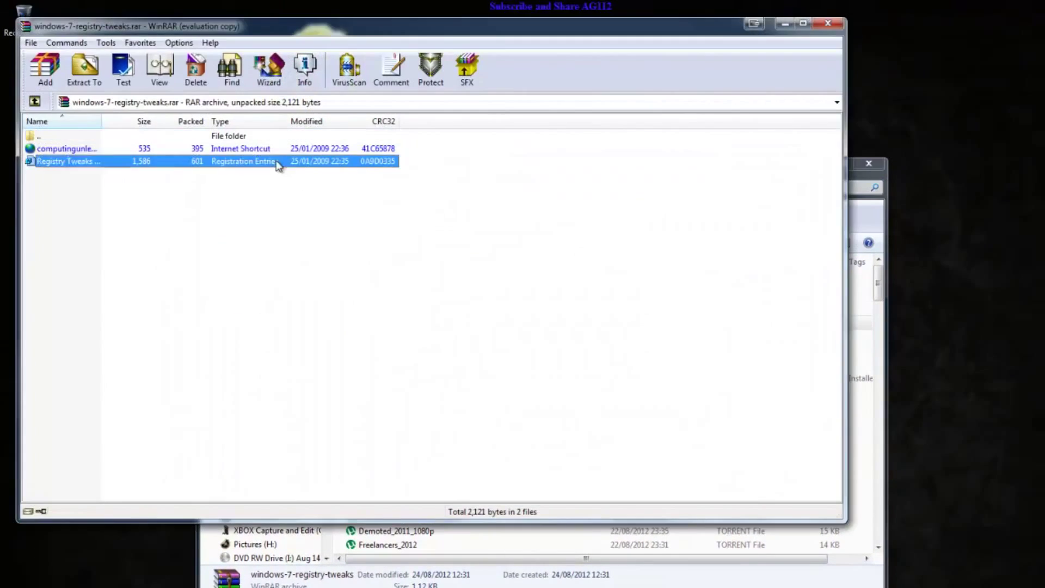
pyautogui.click(828, 24)
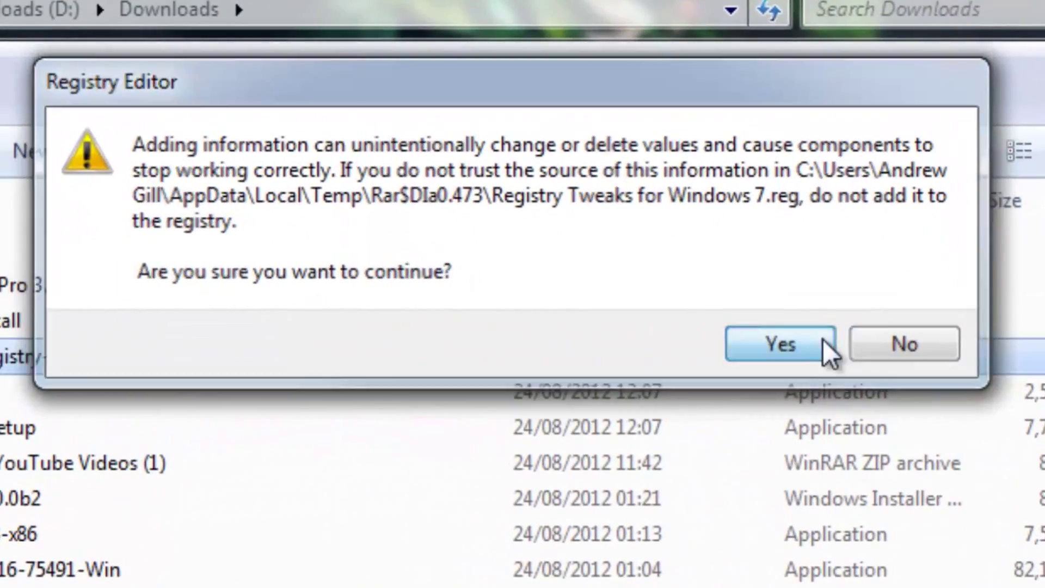
pyautogui.click(768, 334)
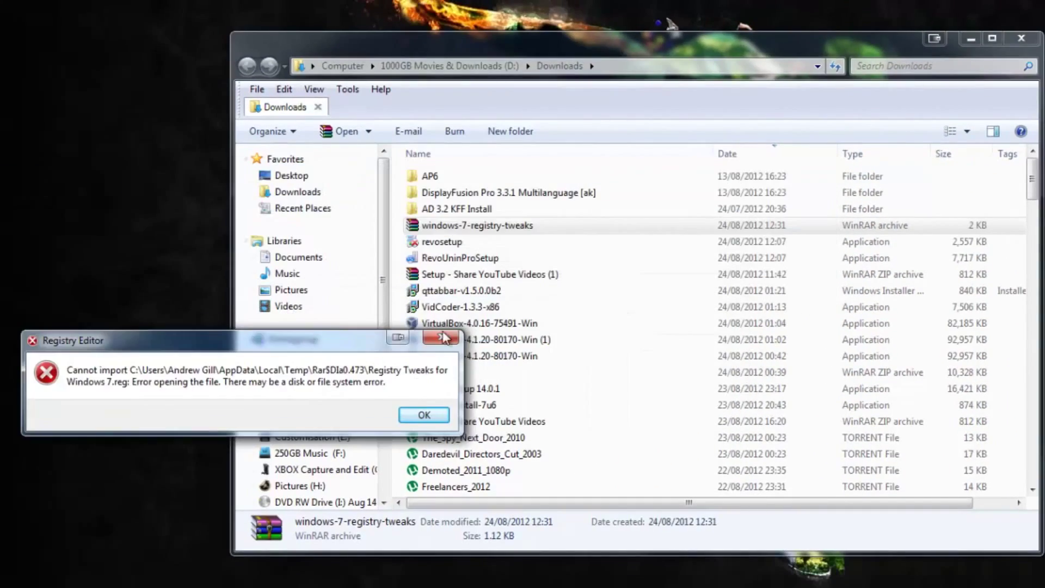
pyautogui.press('Return')
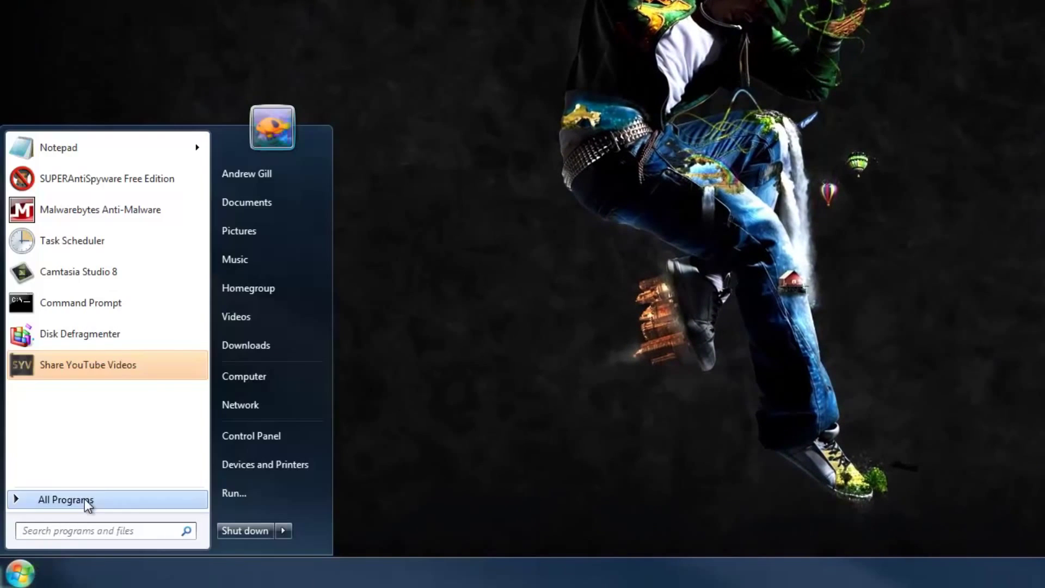
# Step: Leave the Start menu and run mmsys.cpl to bring up the Sound dialog
pyautogui.click(84, 499)
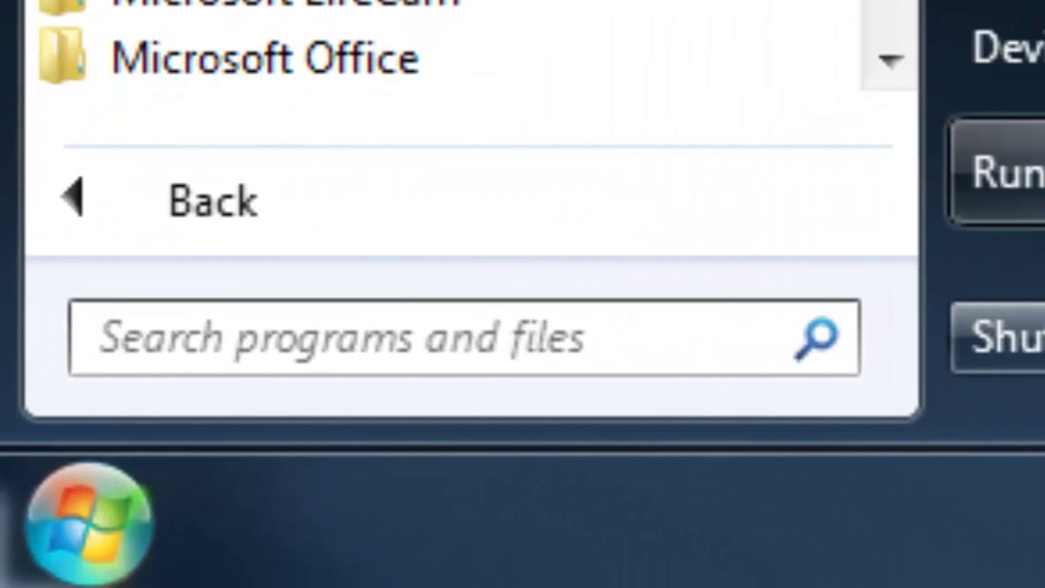
pyautogui.press('Escape')
pyautogui.press('super+r')
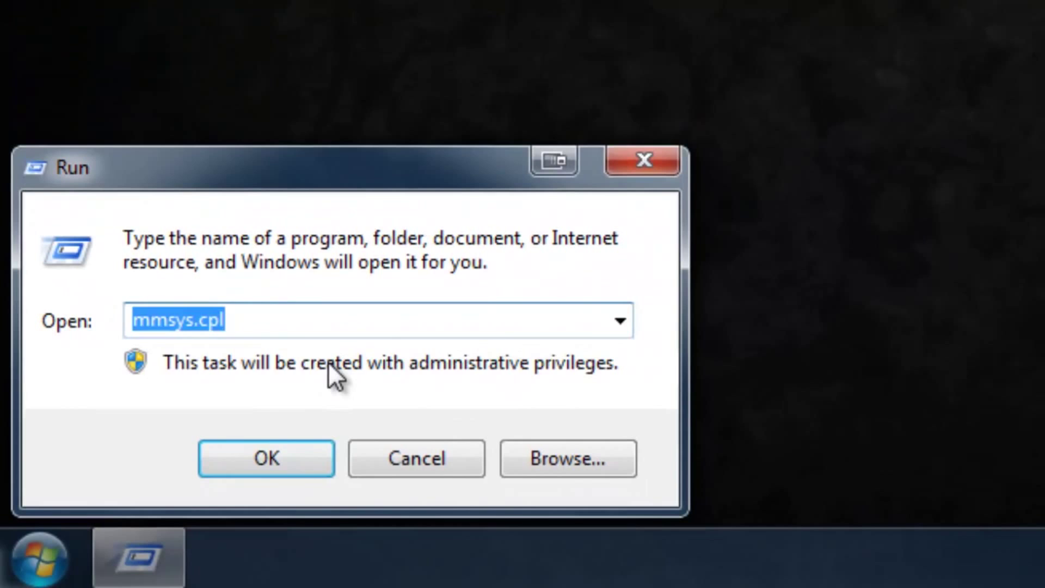
pyautogui.write('mm')
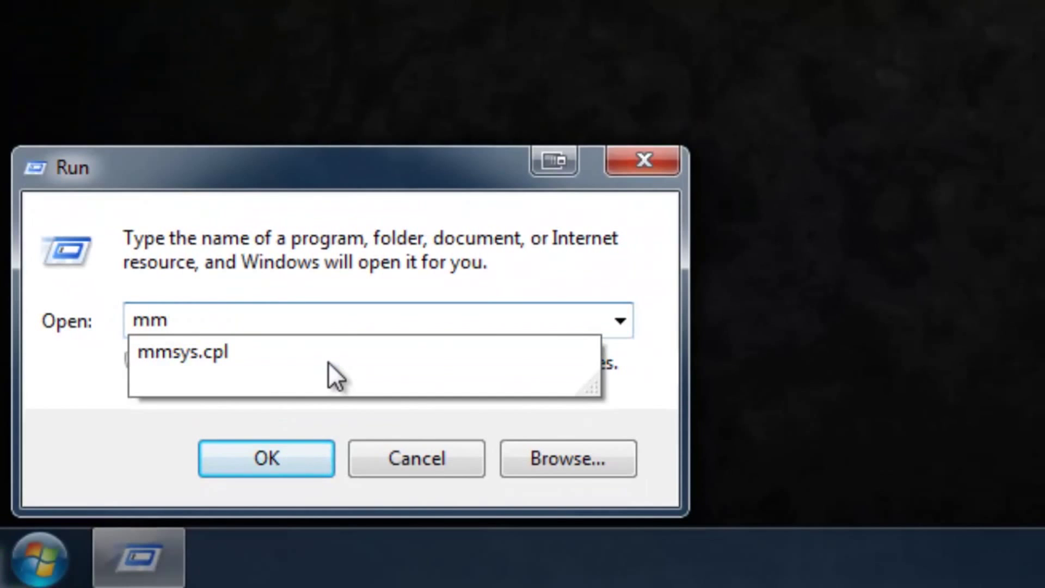
pyautogui.write('sys.cpl')
pyautogui.press('Return')
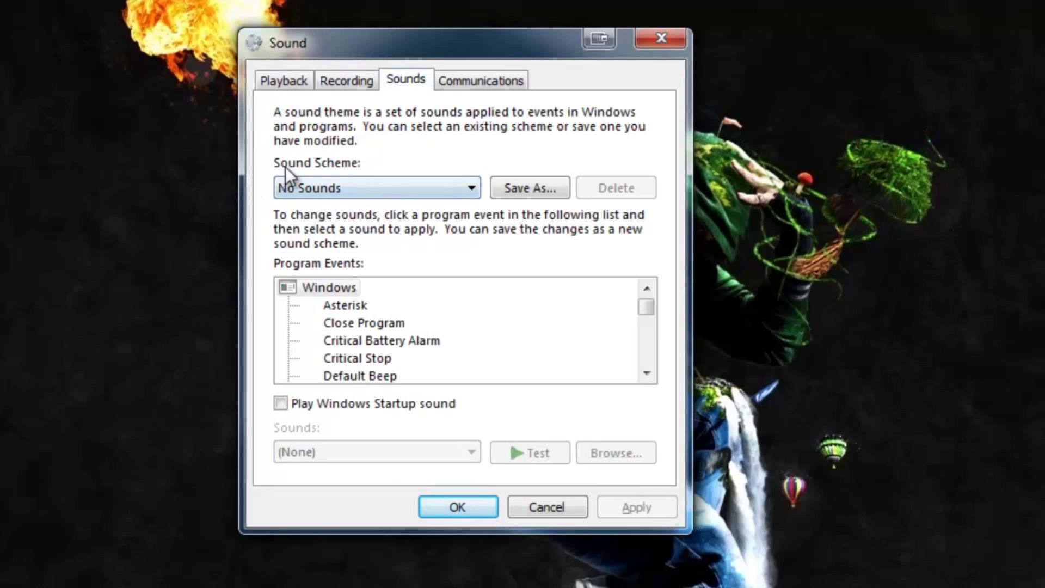
# Step: Pick No Sounds from the Sound Scheme dropdown on the Sounds tab
pyautogui.click(376, 188)
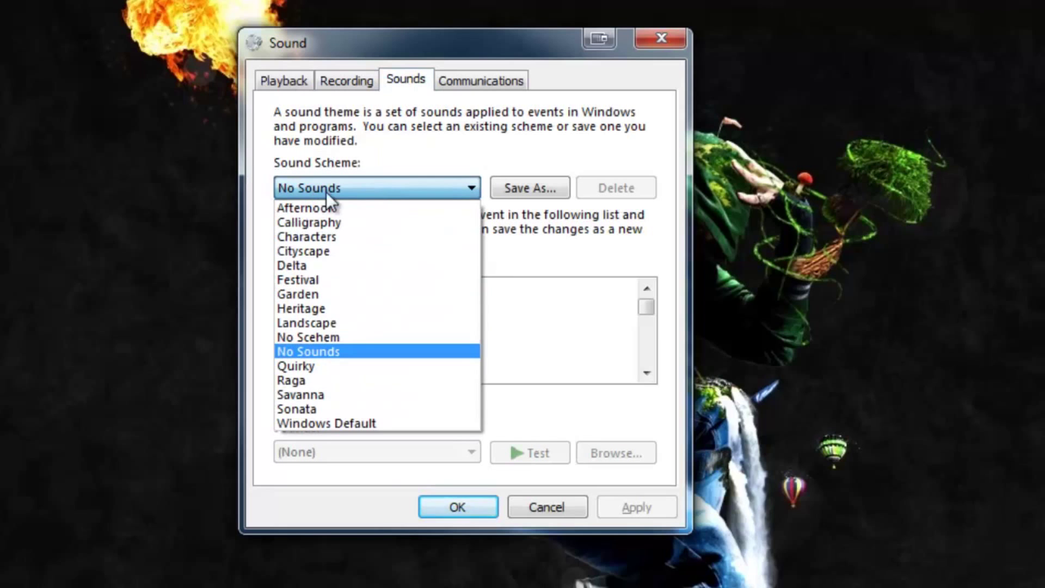
pyautogui.click(319, 352)
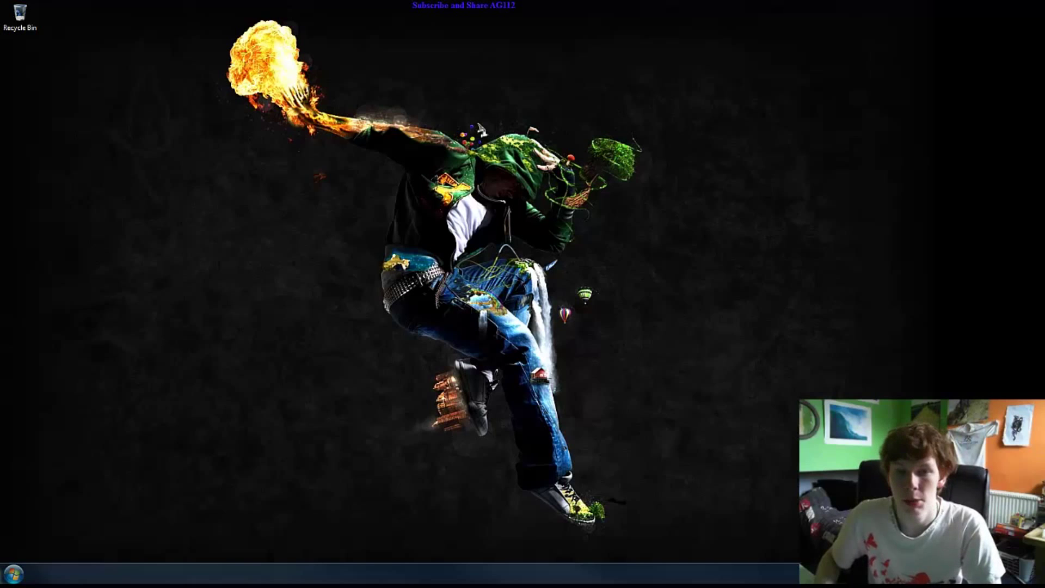
pyautogui.moveTo(175, 12); pyautogui.dragTo(686, 485)
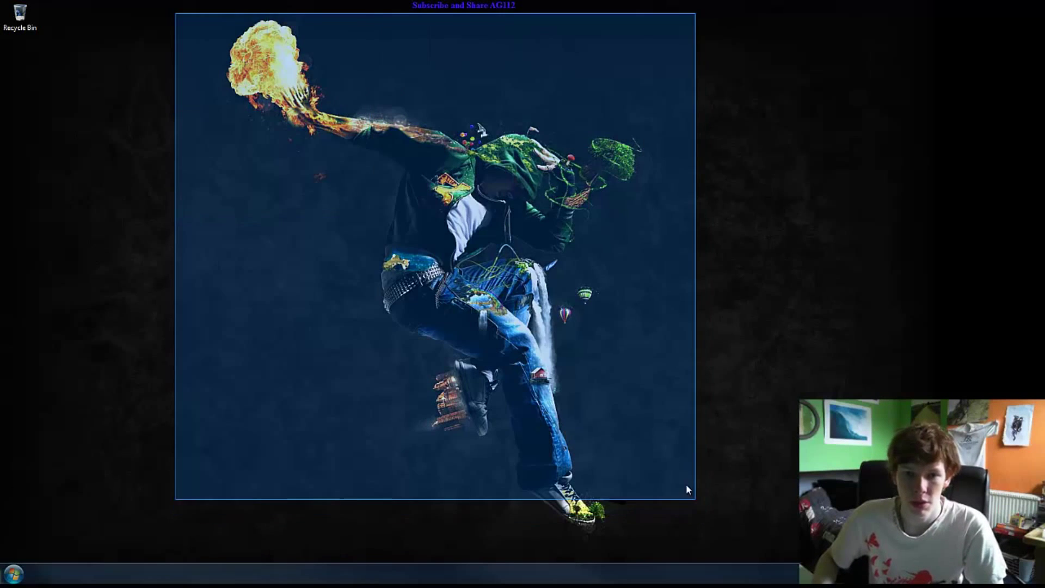
pyautogui.moveTo(684, 541); pyautogui.dragTo(213, 7)
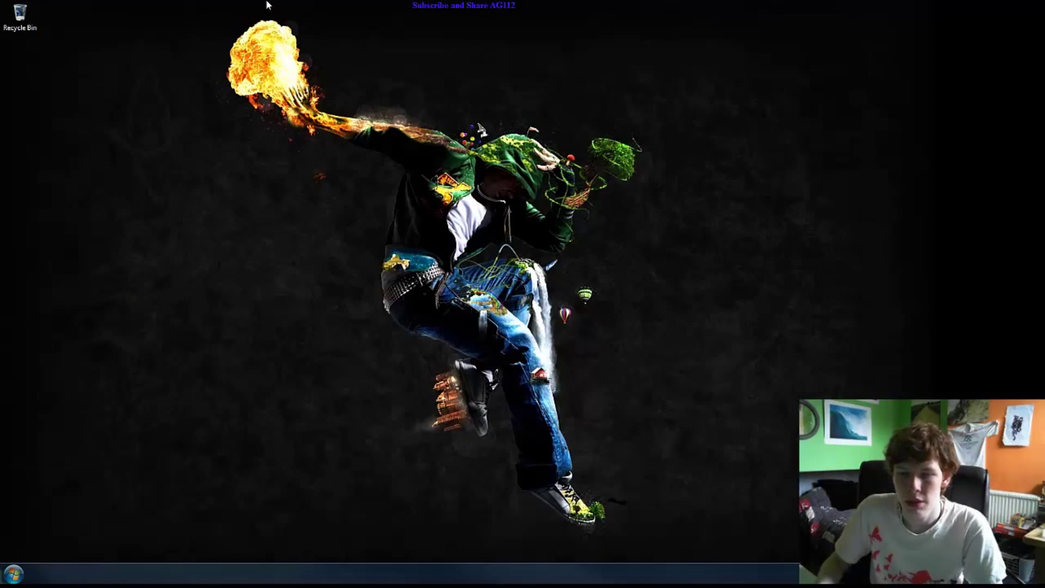